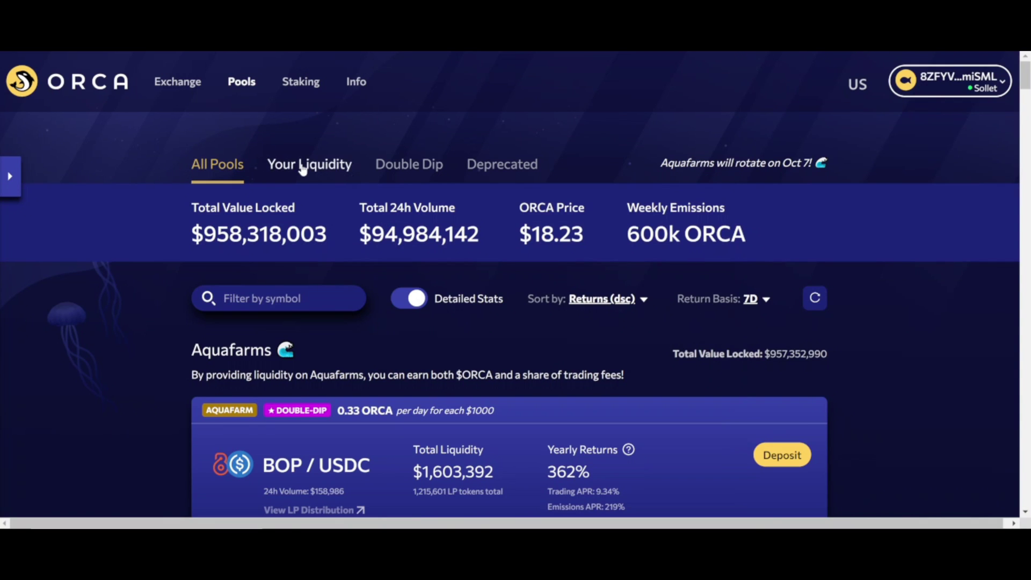
Step: Harvest all earned ORCA rewards from the Your Liquidity positions
click(314, 170)
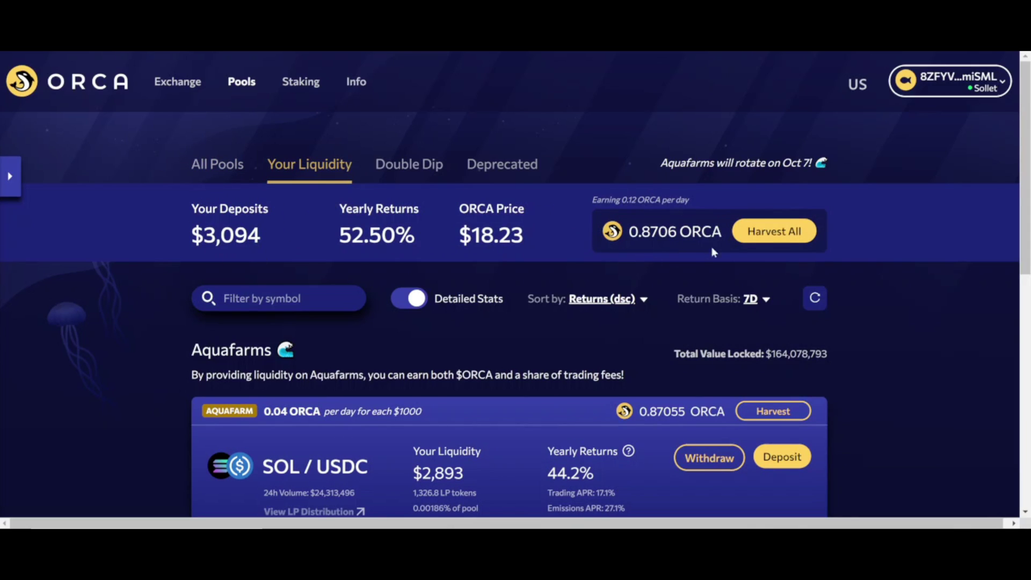
click(815, 243)
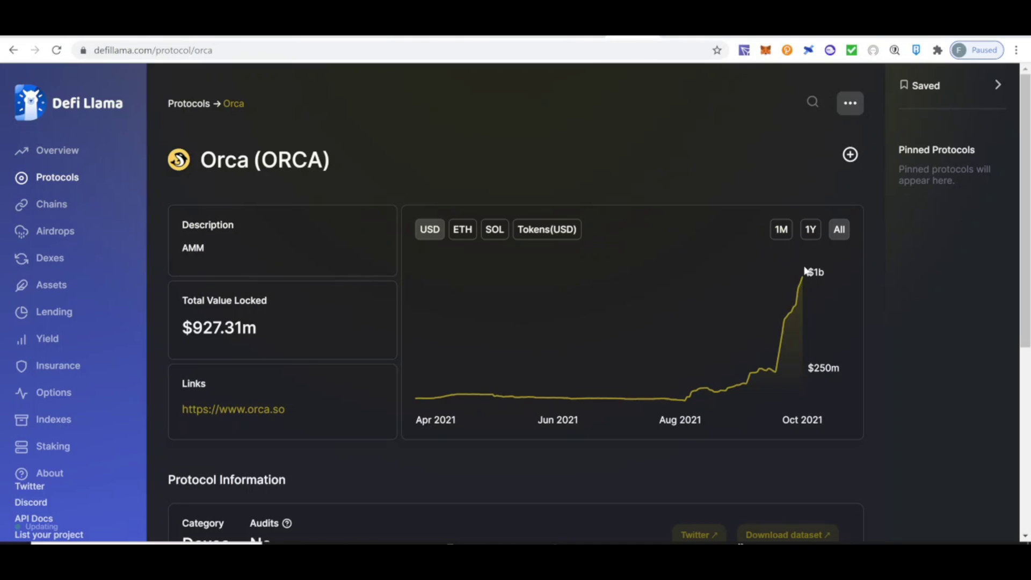
mouse_move(803, 271)
scroll(547, 454, down, 1)
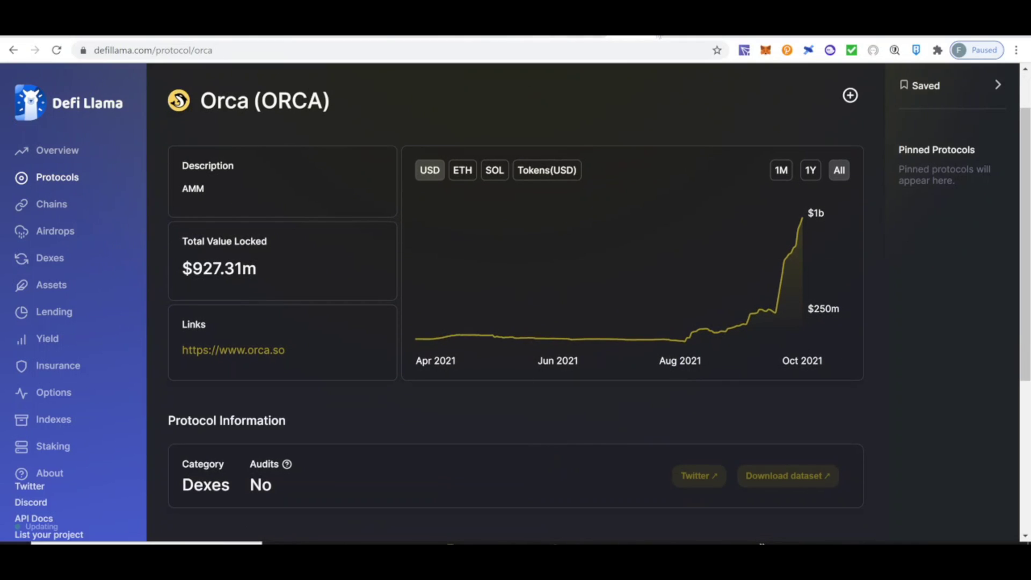
Step: Bring up CoinGecko's Orca page and scroll down to its price chart and market stats
click(663, 36)
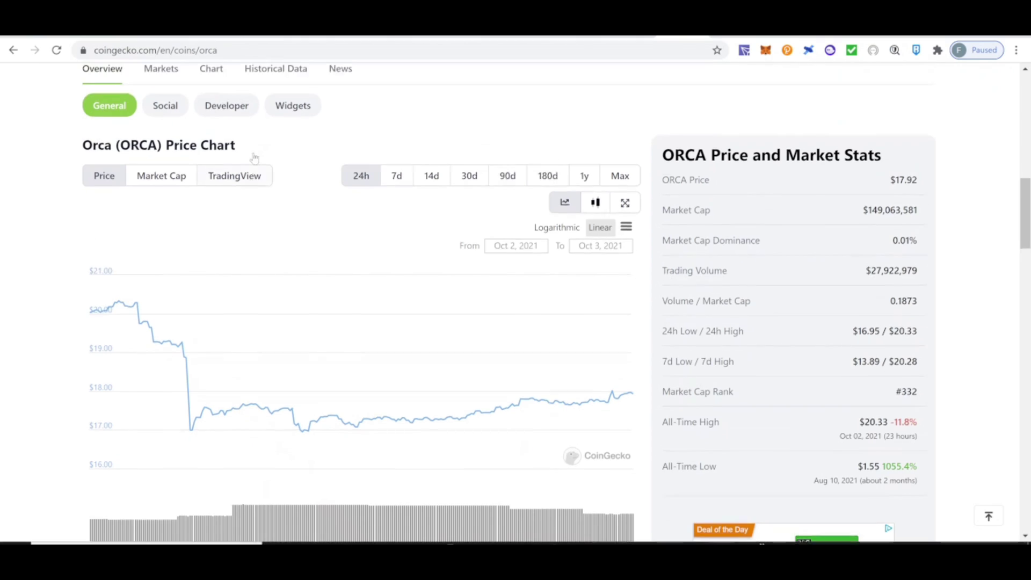
scroll(254, 157, up, 10)
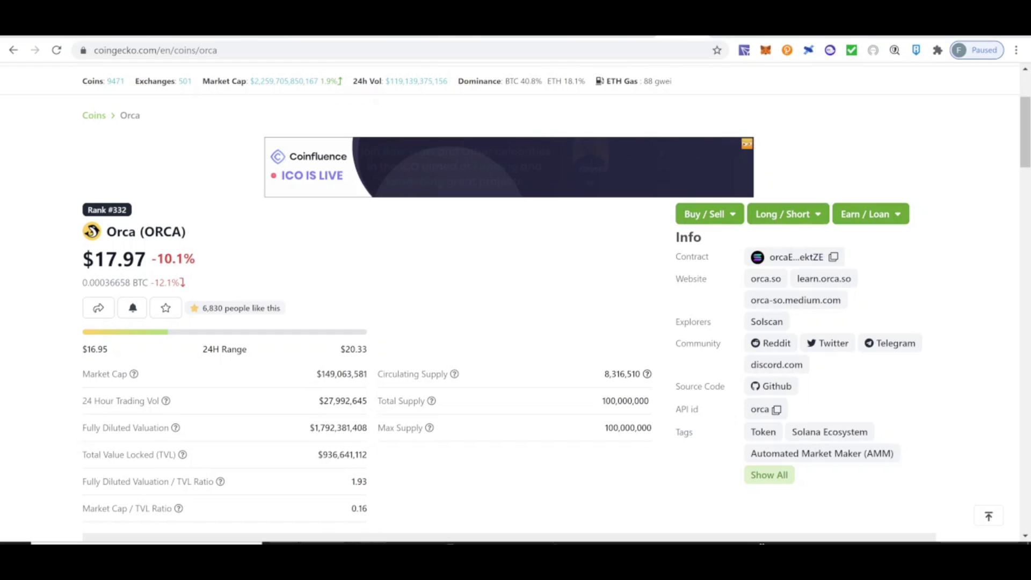
scroll(468, 316, down, 1)
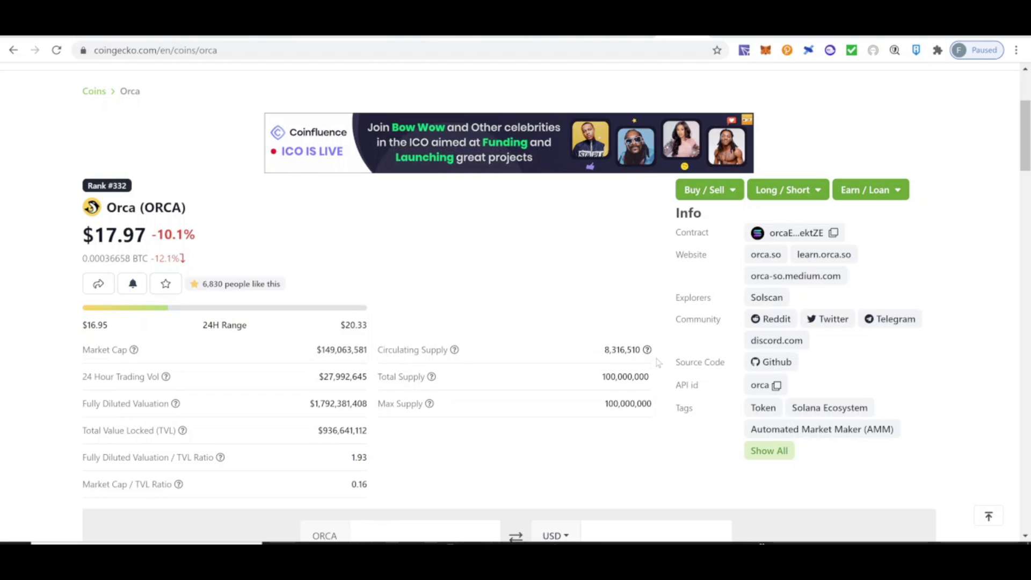
scroll(658, 363, down, 2)
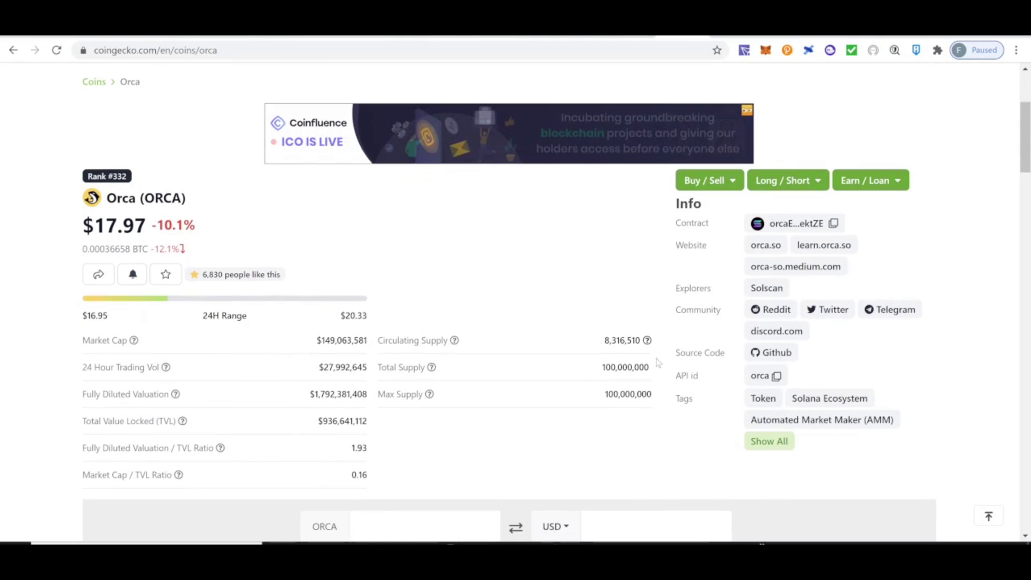
scroll(658, 363, down, 7)
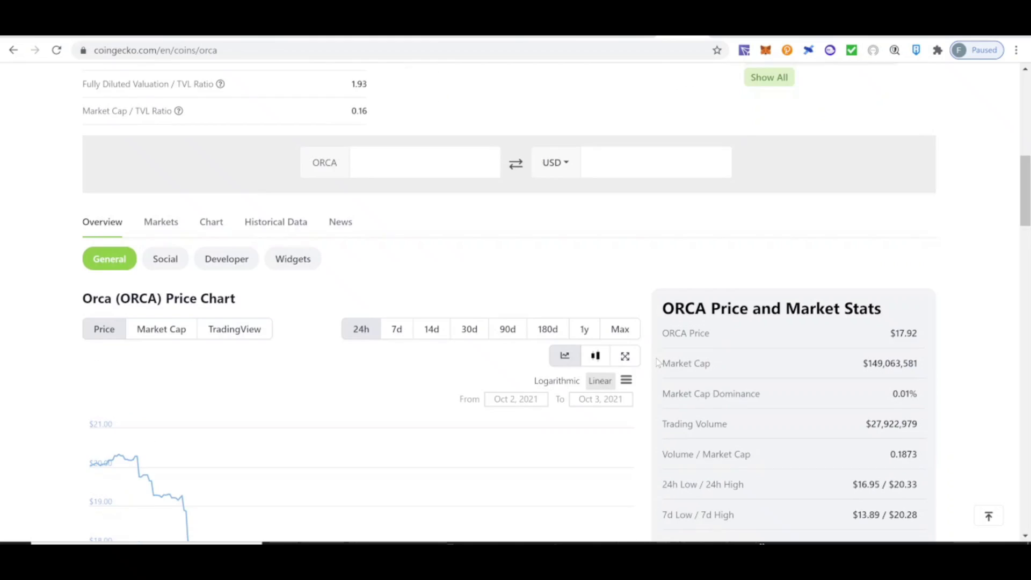
Step: Widen the ORCA price chart from 14 days to 30 days, then to 180 days
scroll(657, 363, down, 3)
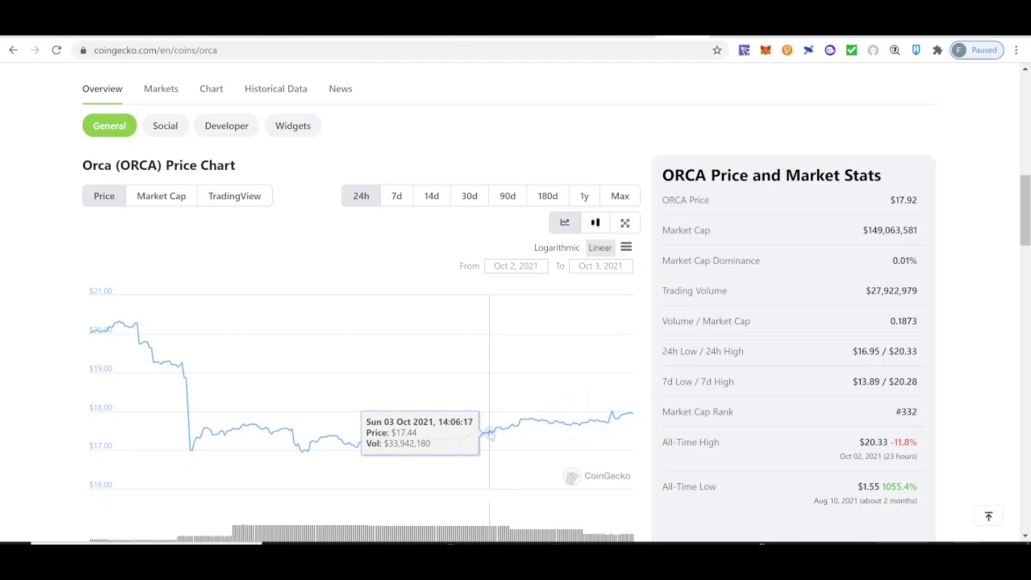
click(431, 197)
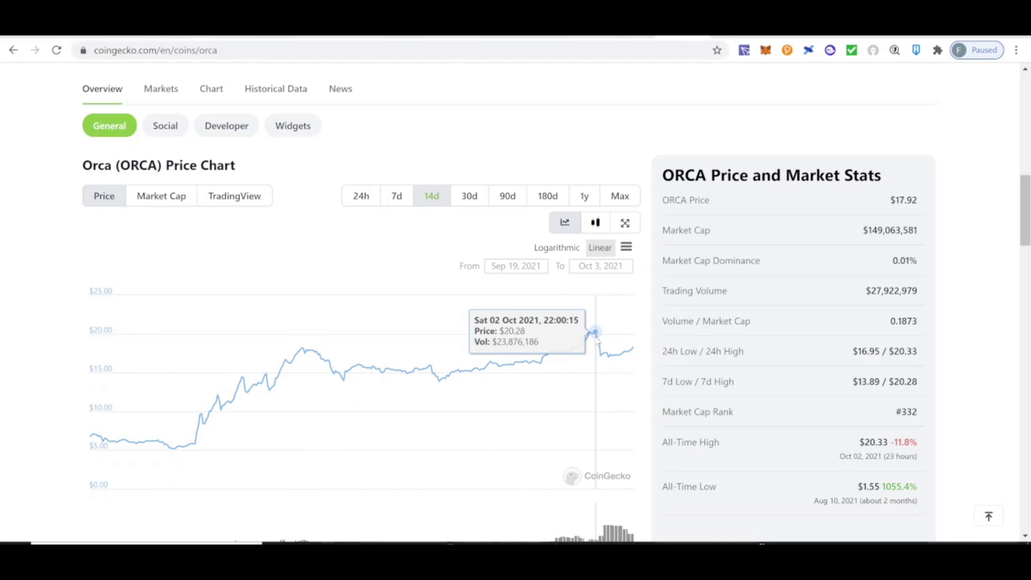
click(470, 199)
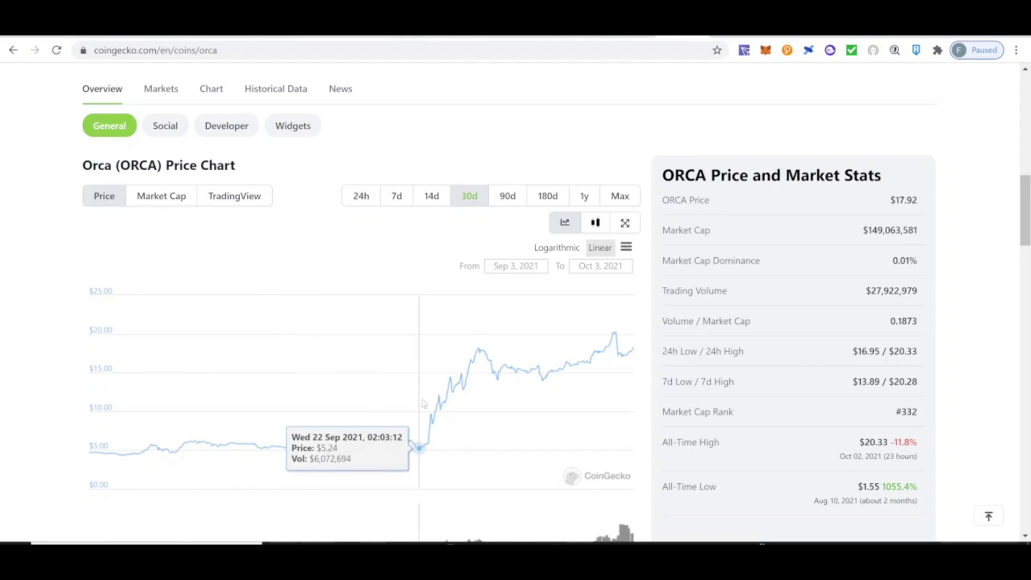
click(551, 199)
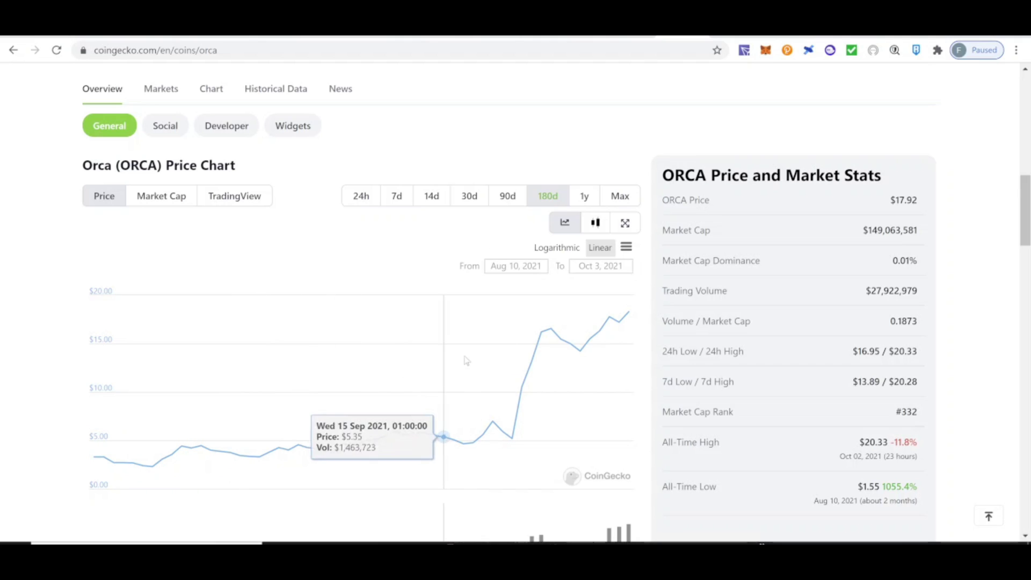
scroll(493, 356, down, 6)
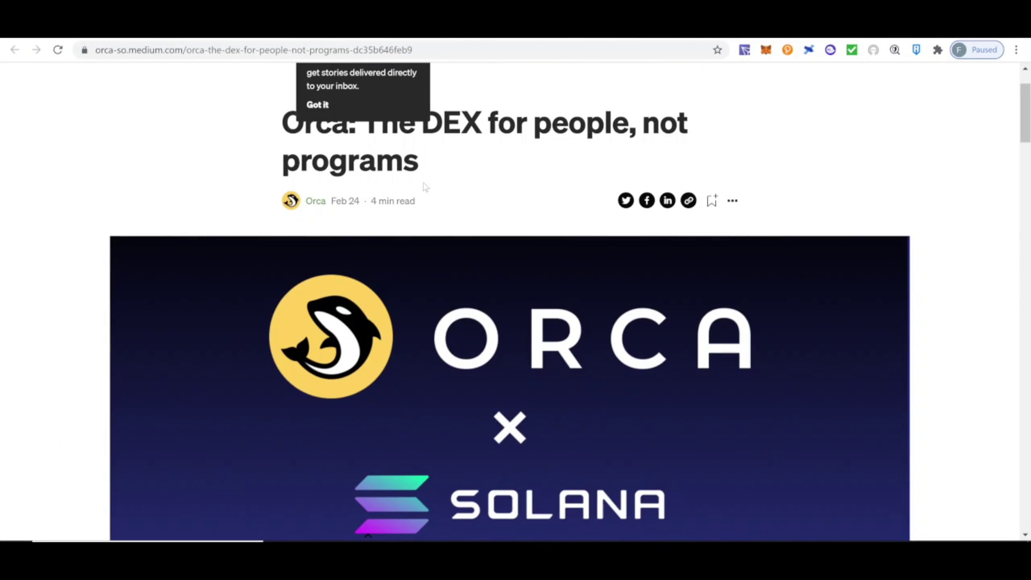
Step: Highlight the Solana launch sentence, the 'A human-centered DEX' heading and the simpler-experience phrase
scroll(425, 187, down, 9)
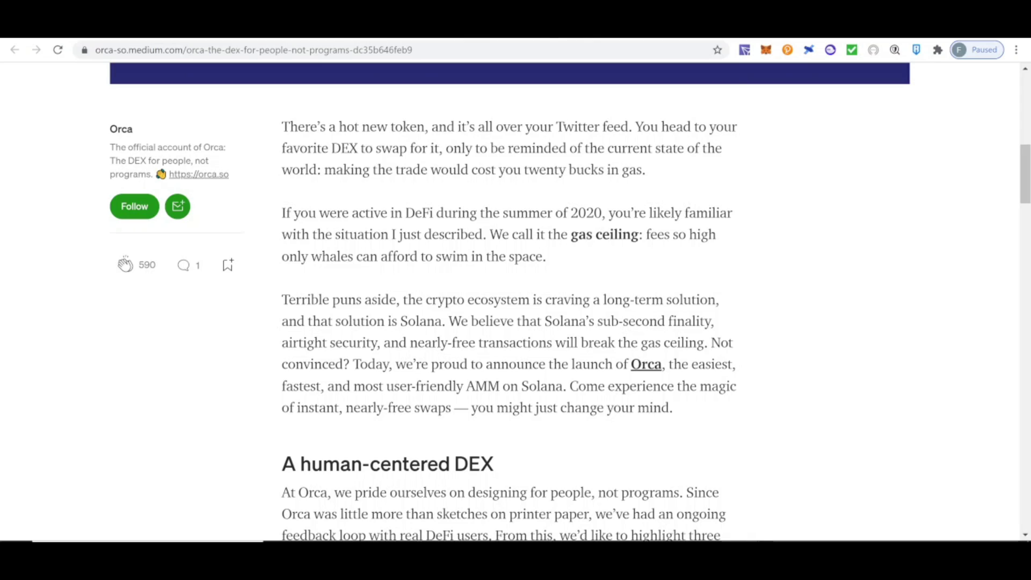
drag(359, 364, 562, 385)
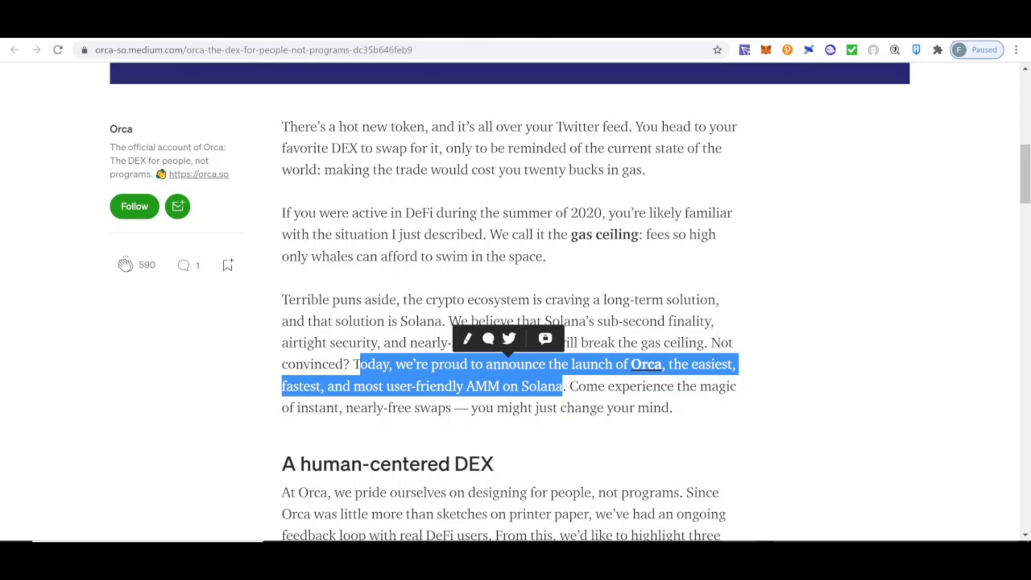
scroll(516, 300, down, 4)
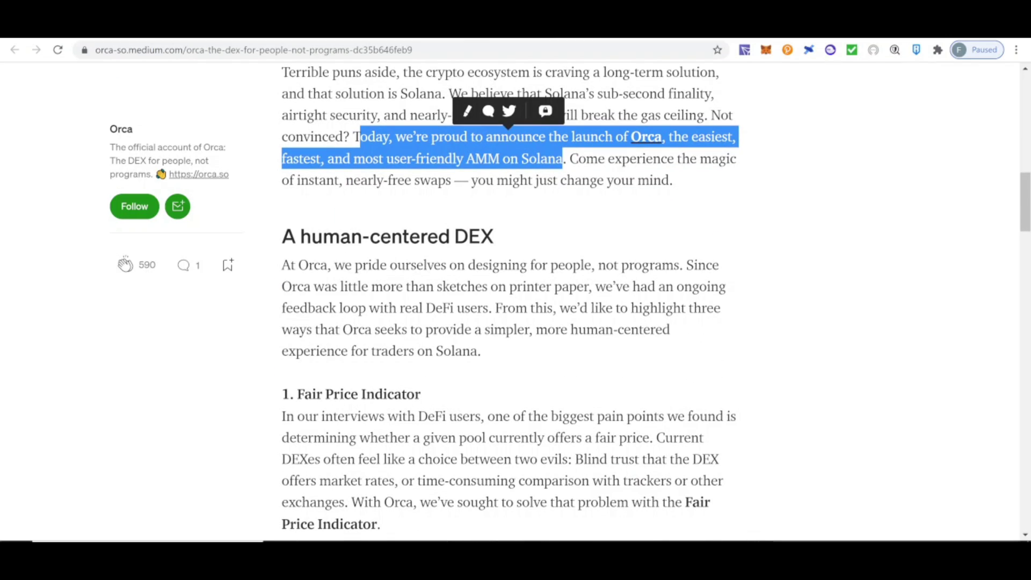
drag(281, 236, 511, 240)
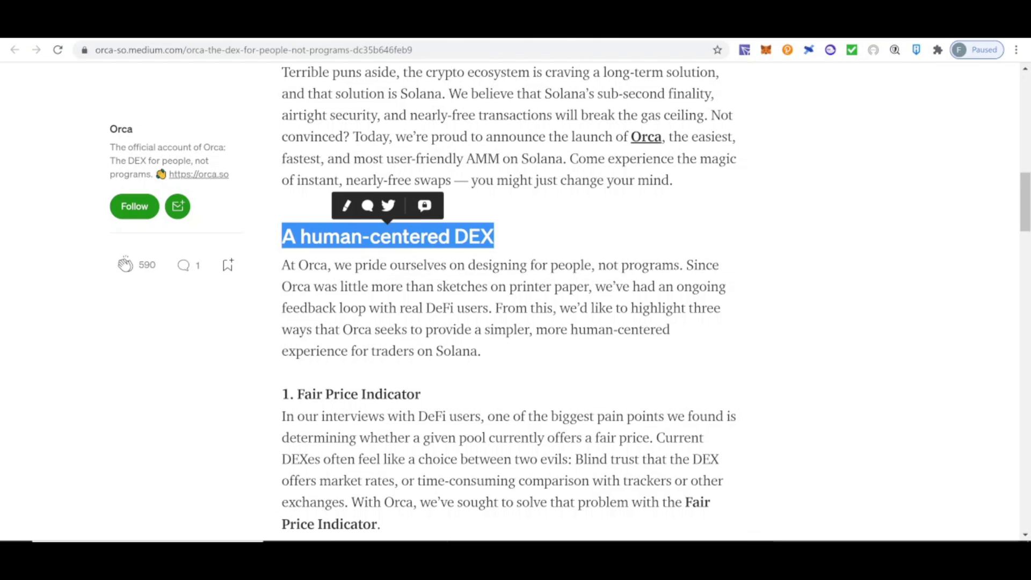
drag(658, 286, 492, 307)
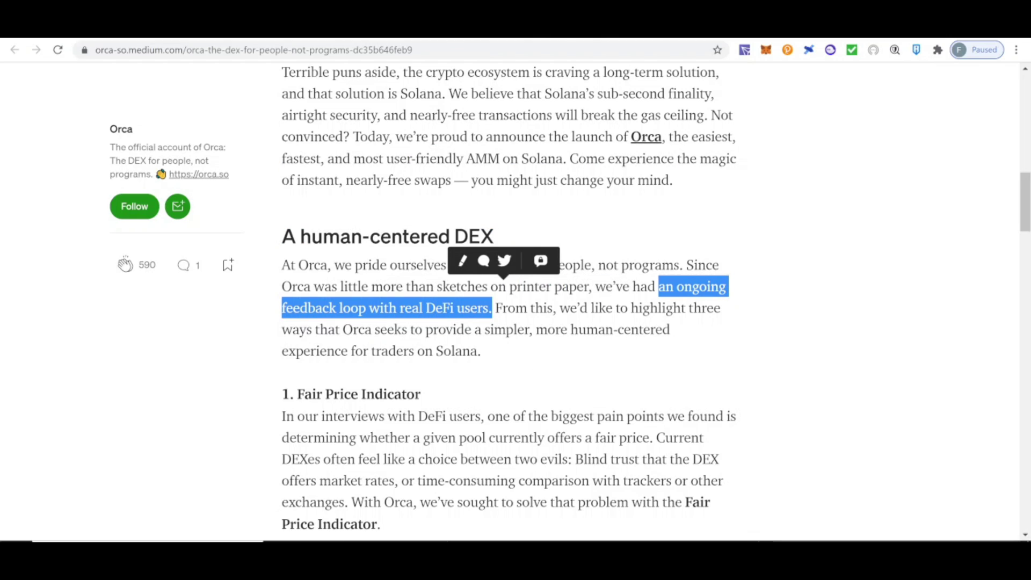
scroll(560, 371, down, 1)
scroll(560, 372, down, 1)
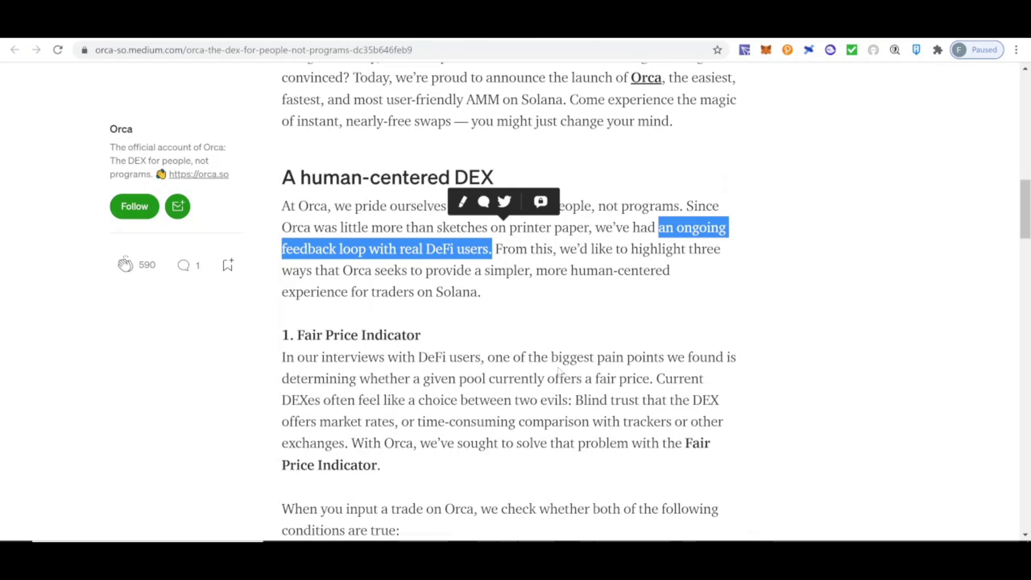
drag(485, 270, 541, 290)
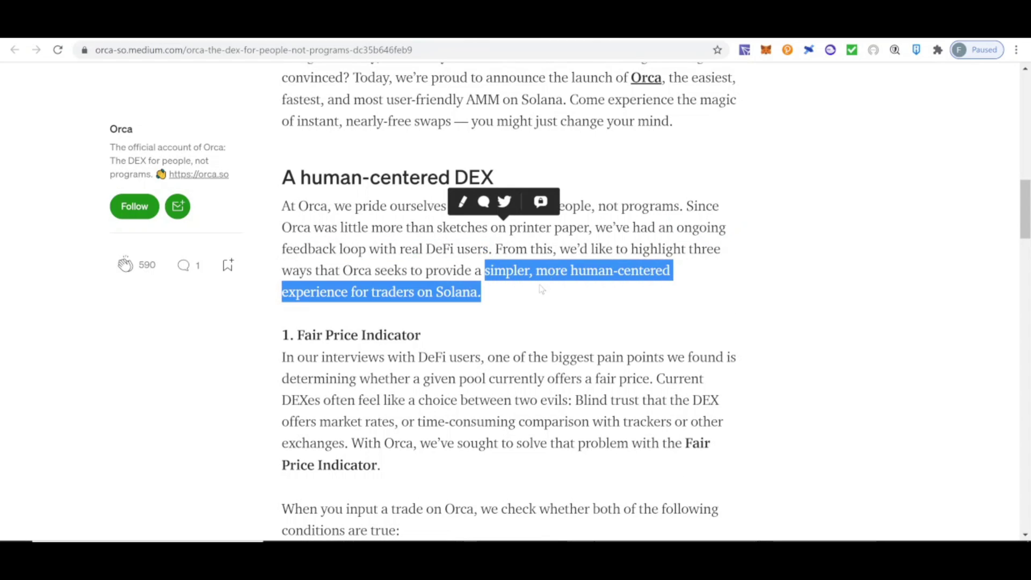
Step: Read further down the article and highlight the description of Orca's two-person team
scroll(733, 329, down, 5)
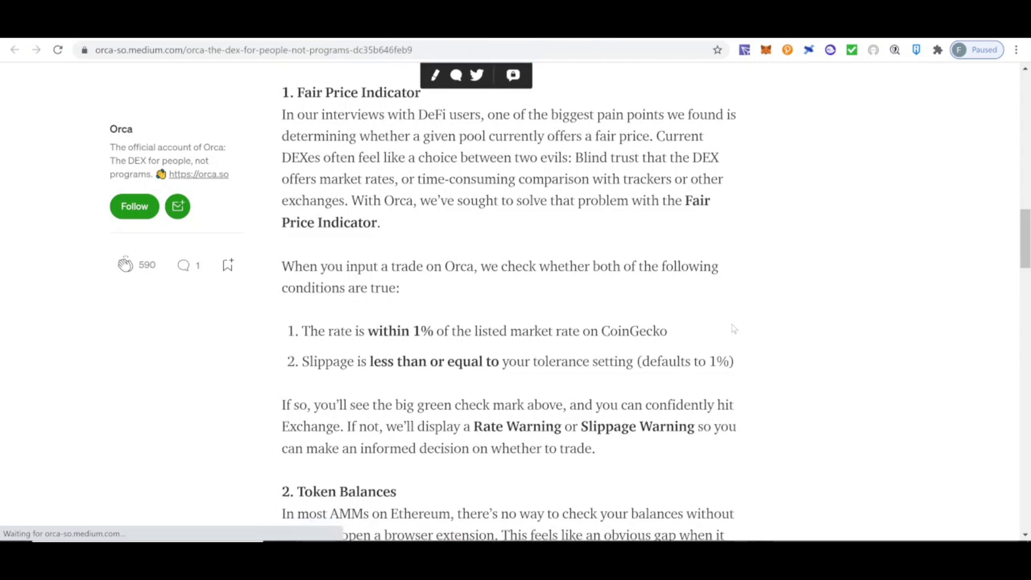
scroll(734, 328, down, 4)
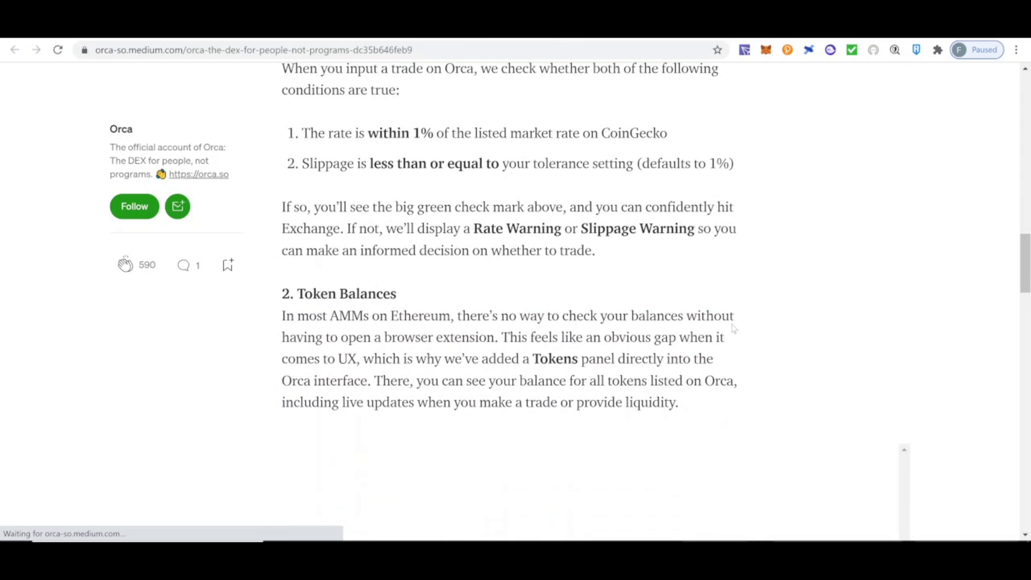
scroll(734, 329, down, 2)
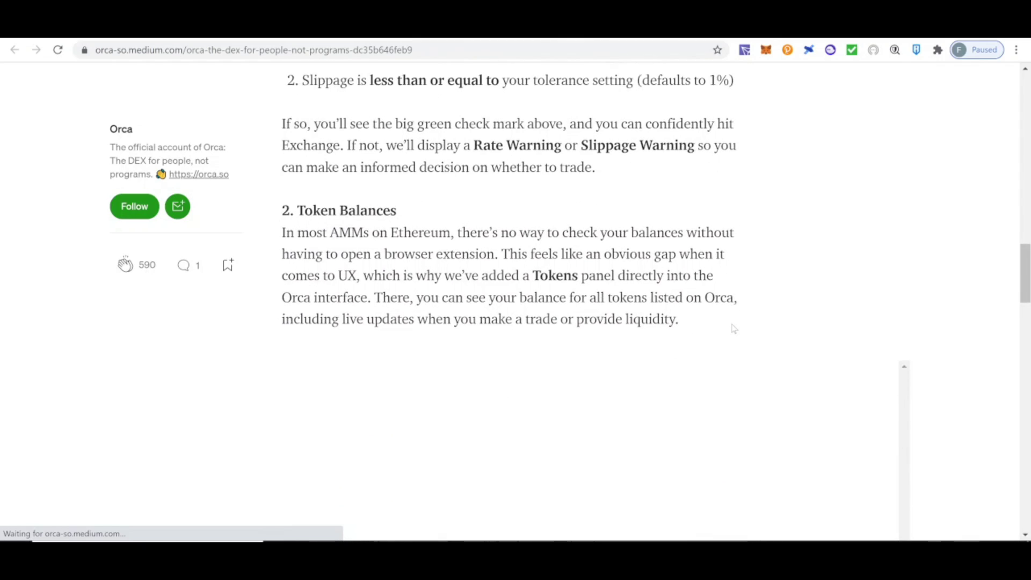
scroll(733, 329, down, 10)
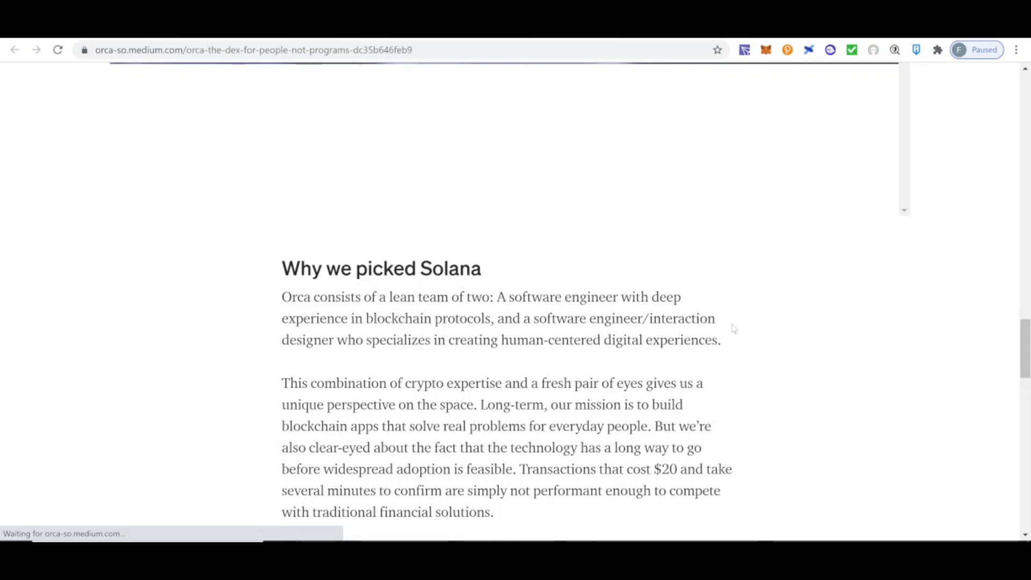
scroll(734, 328, down, 1)
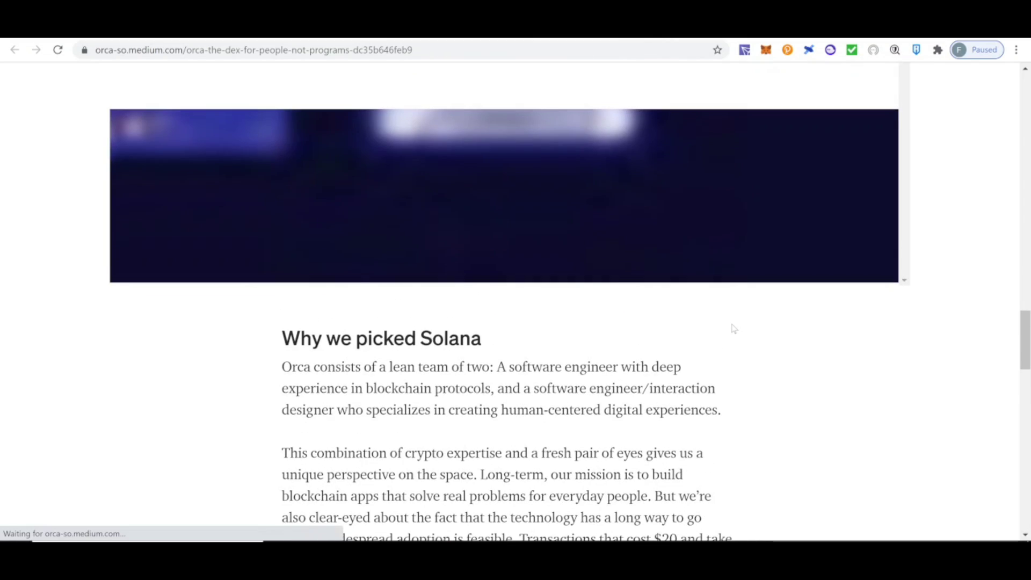
scroll(734, 329, down, 5)
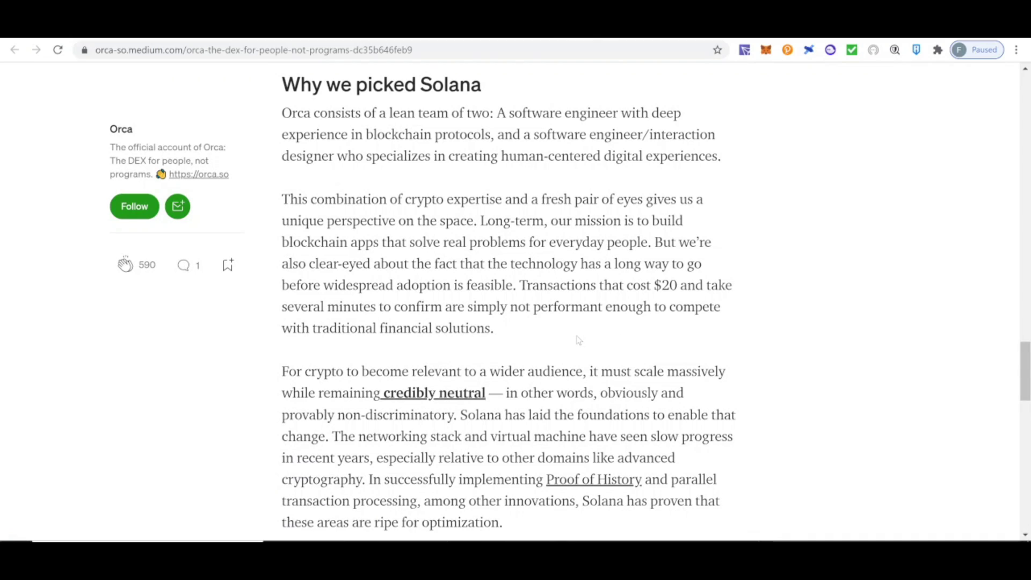
drag(725, 160, 496, 114)
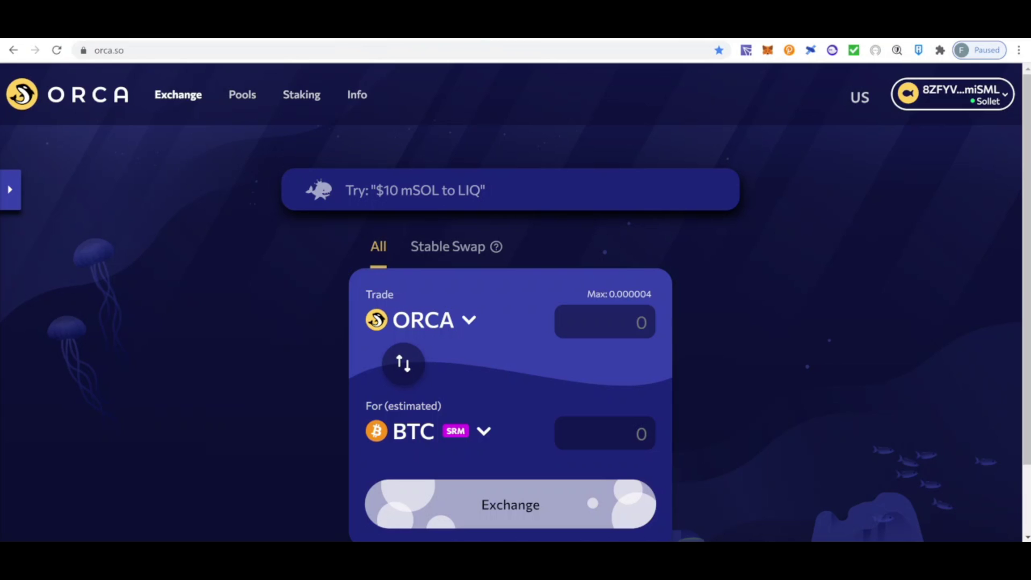
Step: Set up a swap of 10 USDT into BTC using the '10 usdt btc' suggestion
click(376, 191)
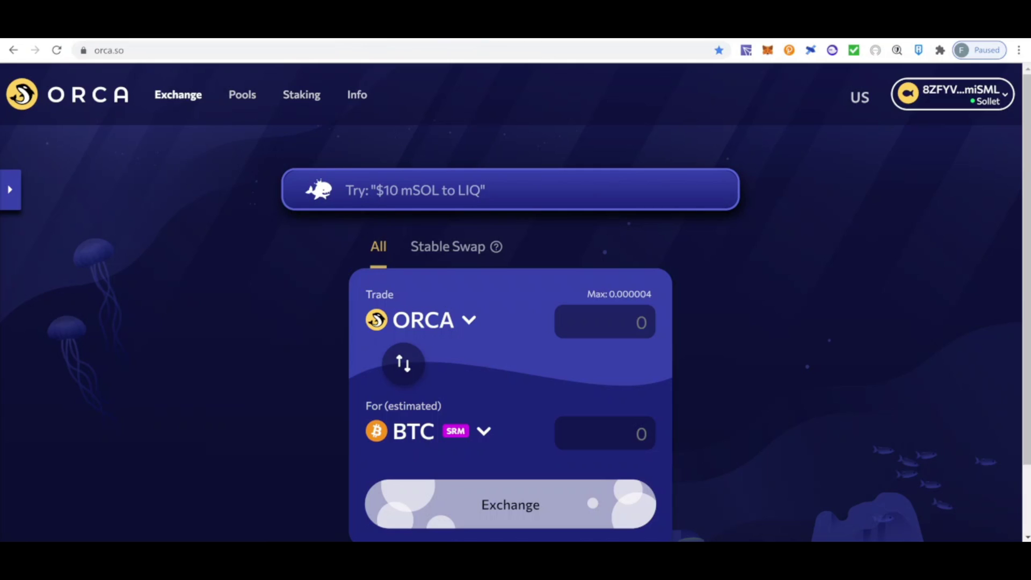
text(10)
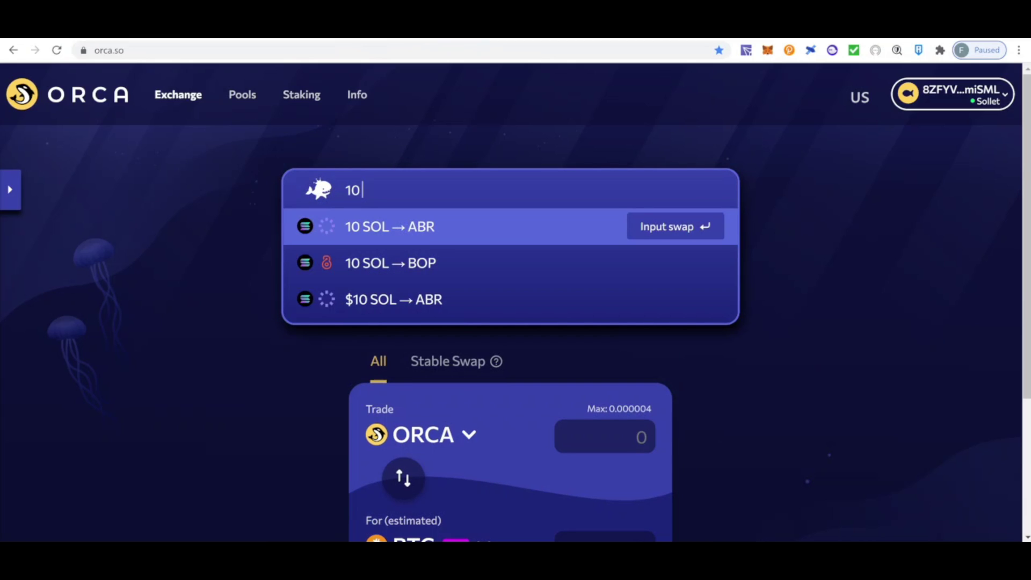
text( usdt)
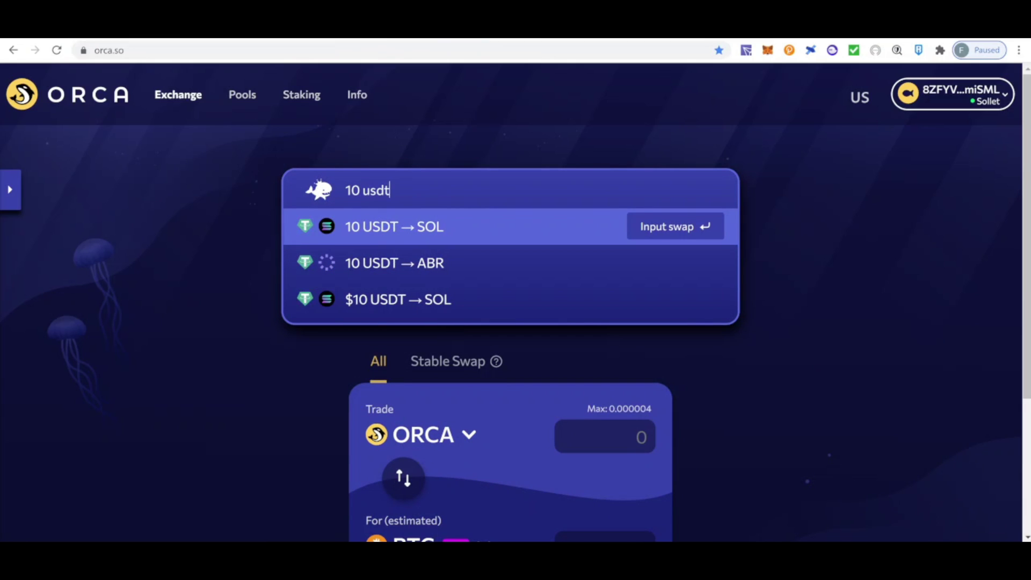
text( btc)
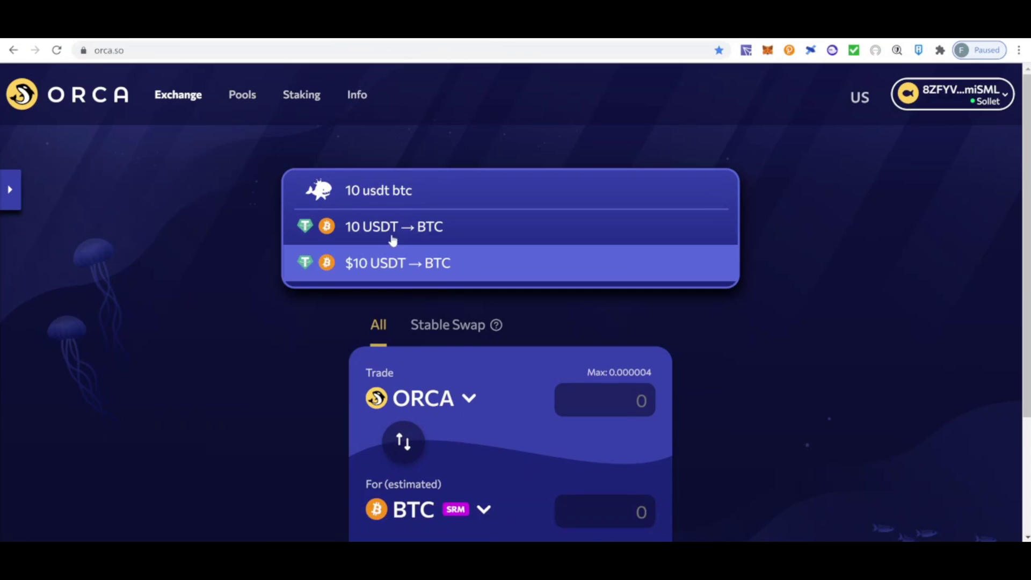
click(371, 235)
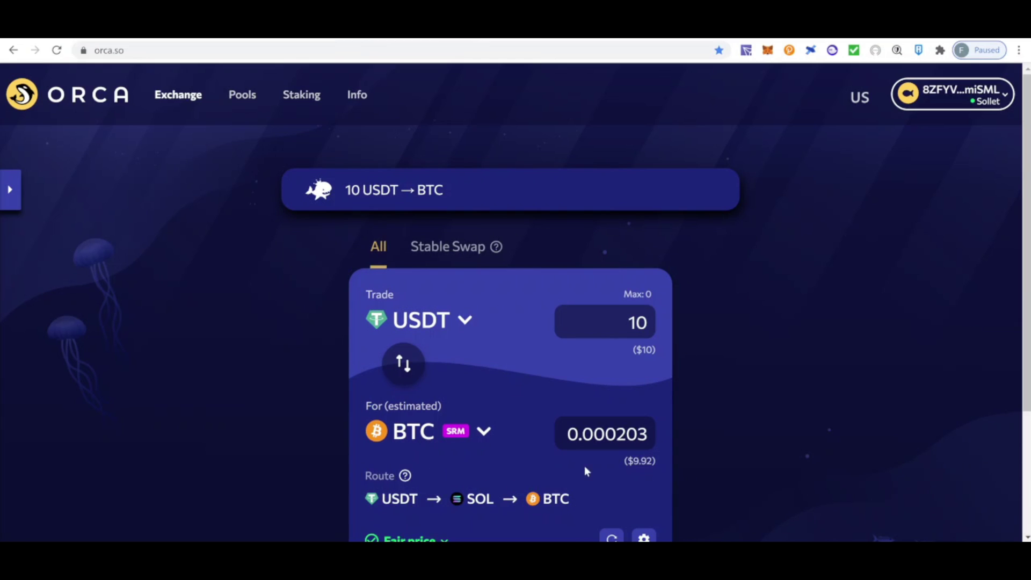
Step: Expand the Fair price details to check rate and price impact, then collapse them
scroll(484, 320, down, 2)
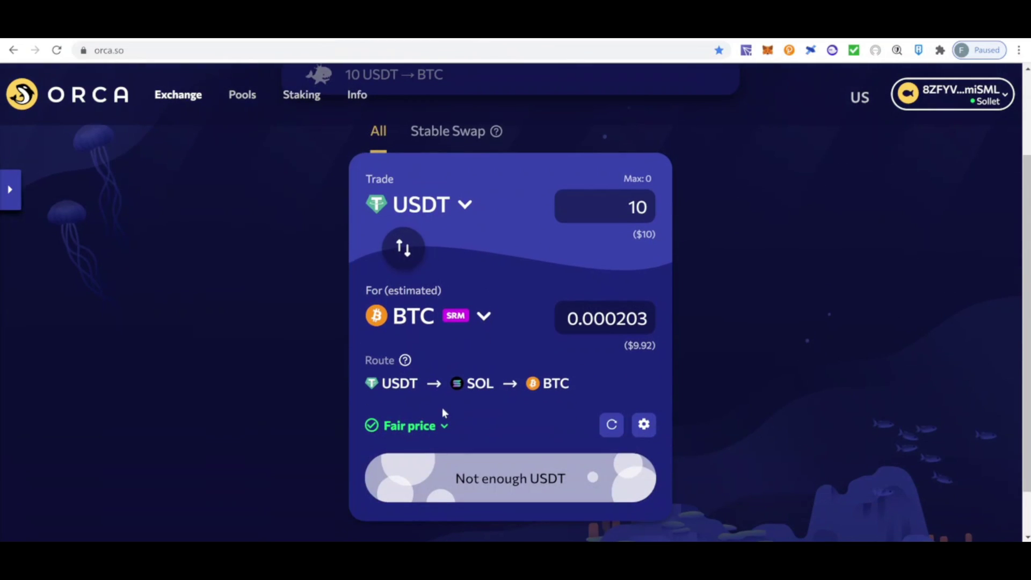
click(445, 427)
scroll(446, 428, down, 2)
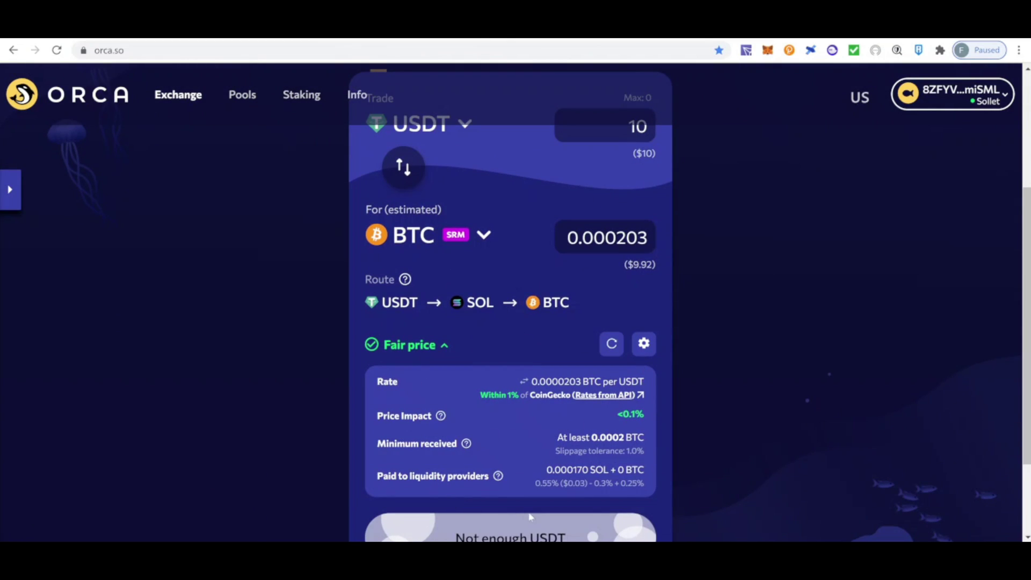
click(436, 349)
scroll(825, 288, up, 2)
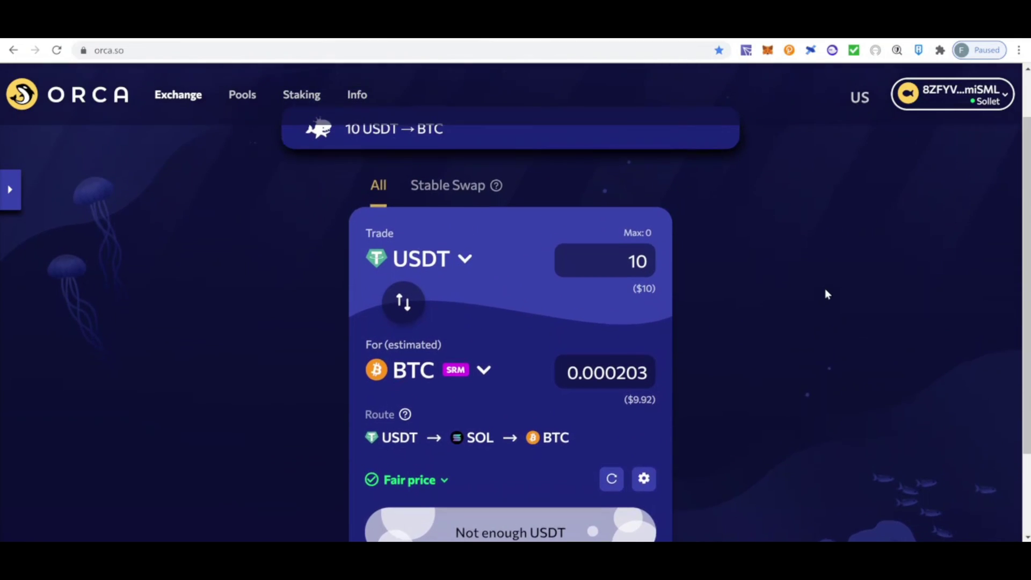
scroll(824, 288, up, 1)
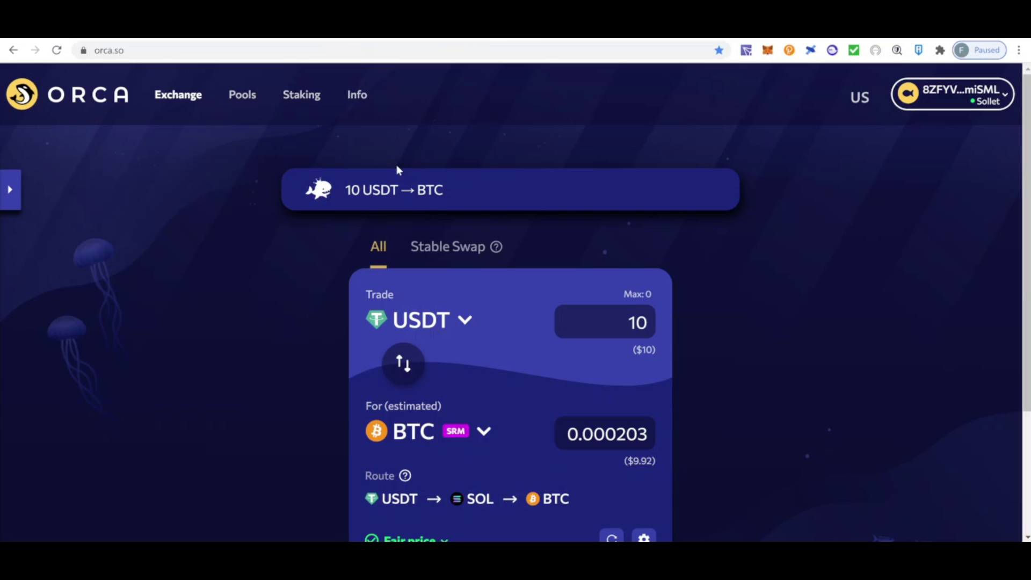
Step: Switch to Stable Swap and review the USDC-to-USDT stablecoin swap
click(445, 248)
scroll(445, 243, down, 2)
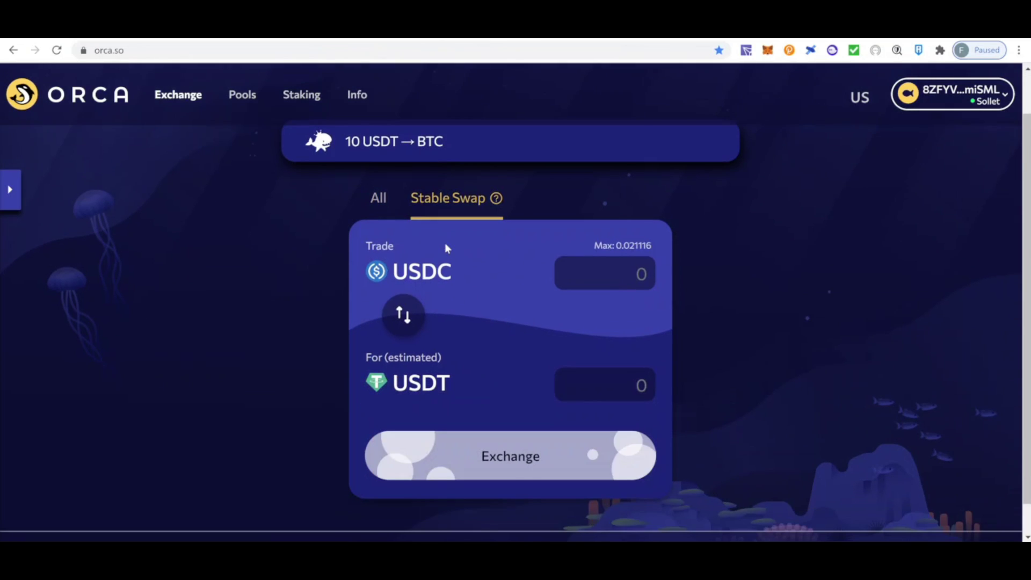
mouse_move(497, 179)
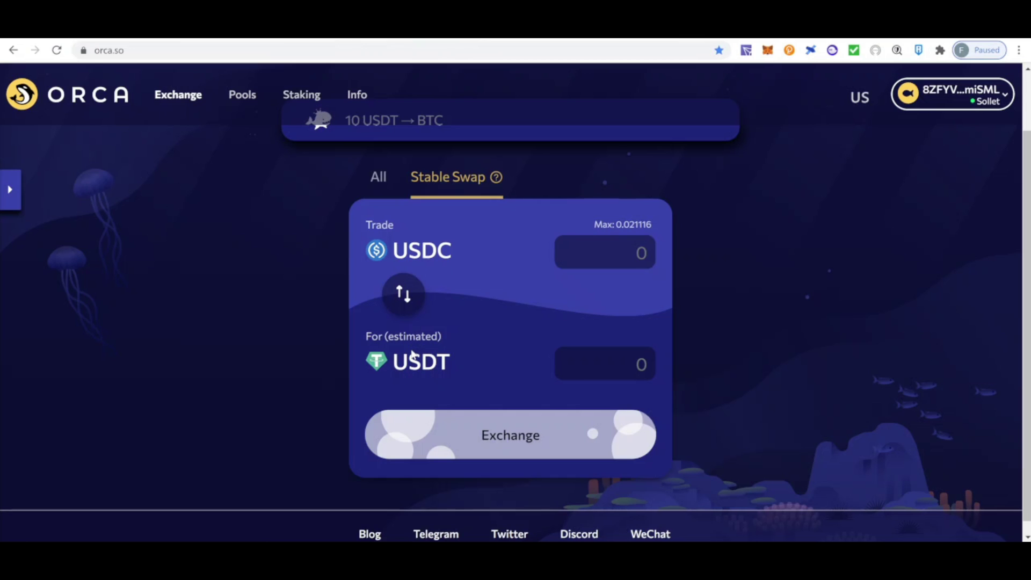
scroll(414, 356, up, 1)
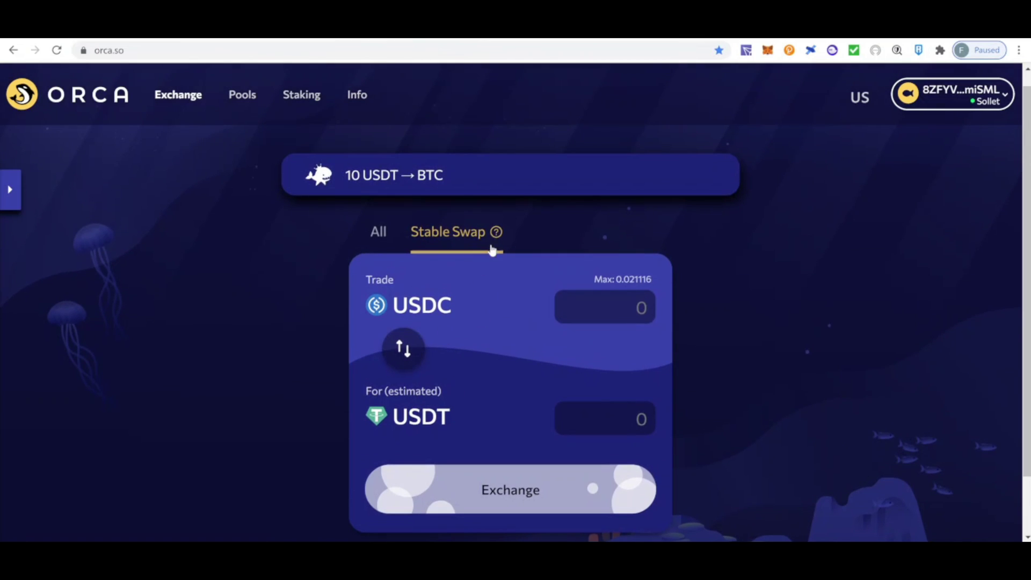
scroll(457, 250, down, 1)
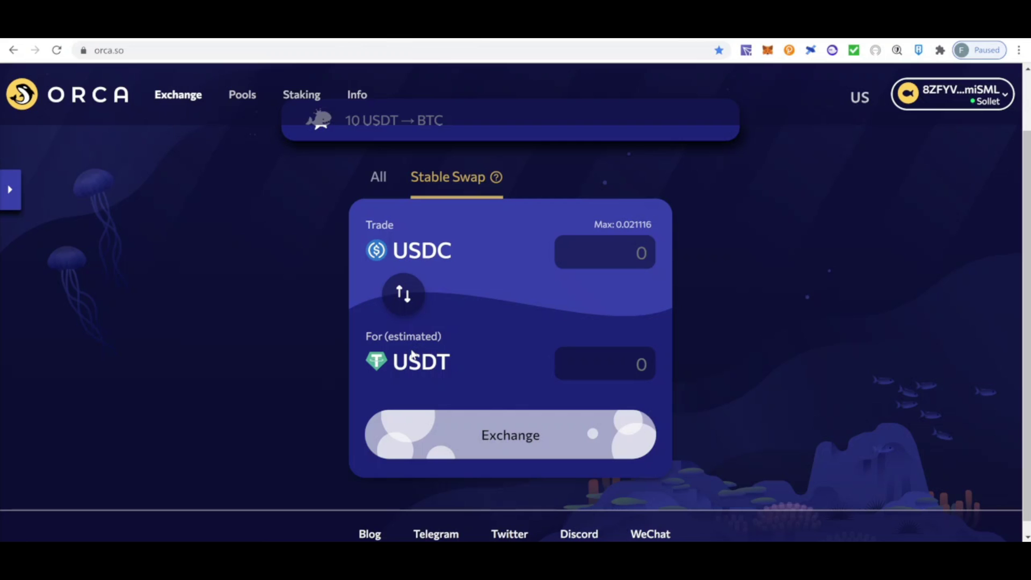
scroll(413, 356, up, 1)
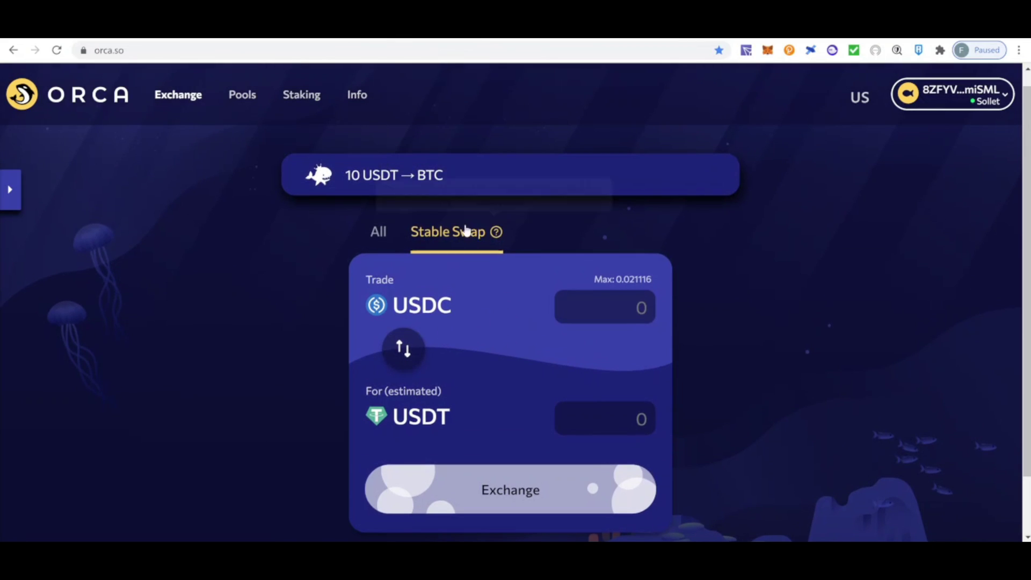
scroll(457, 336, down, 1)
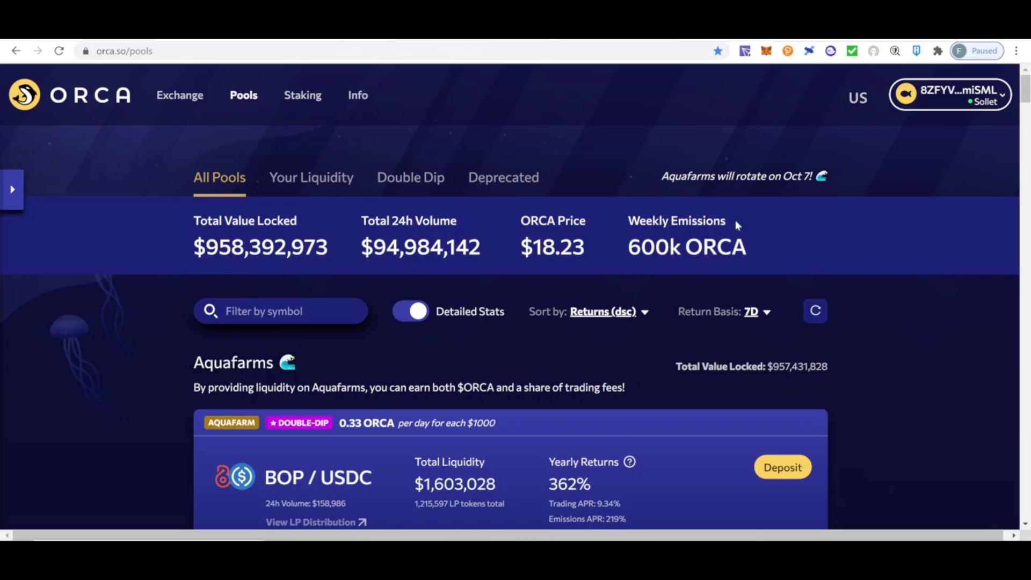
Step: Scroll the All Pools list down to the BTC/SOL aquafarm showing 0.031551 ORCA earned
scroll(843, 297, down, 1)
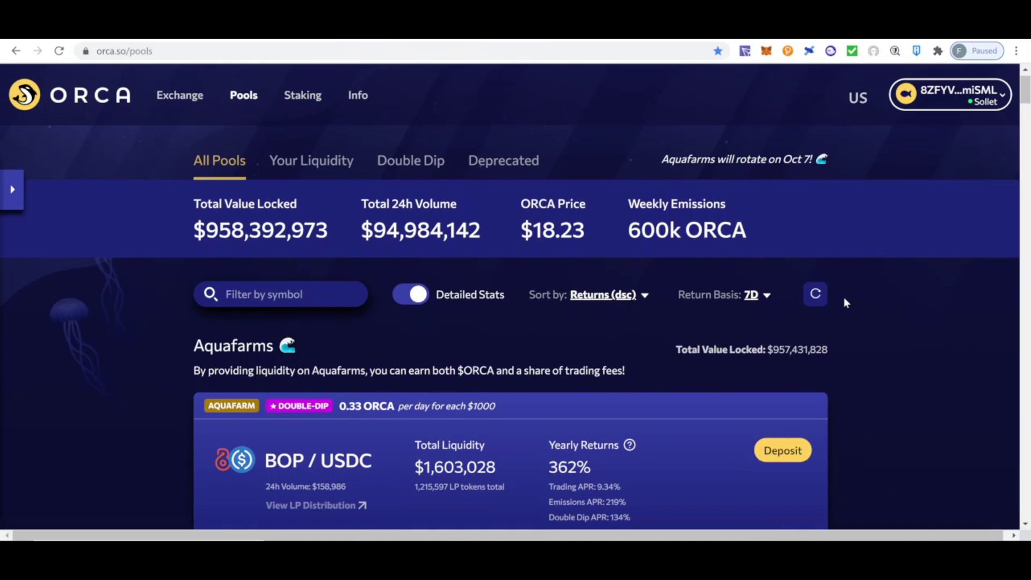
scroll(844, 298, down, 3)
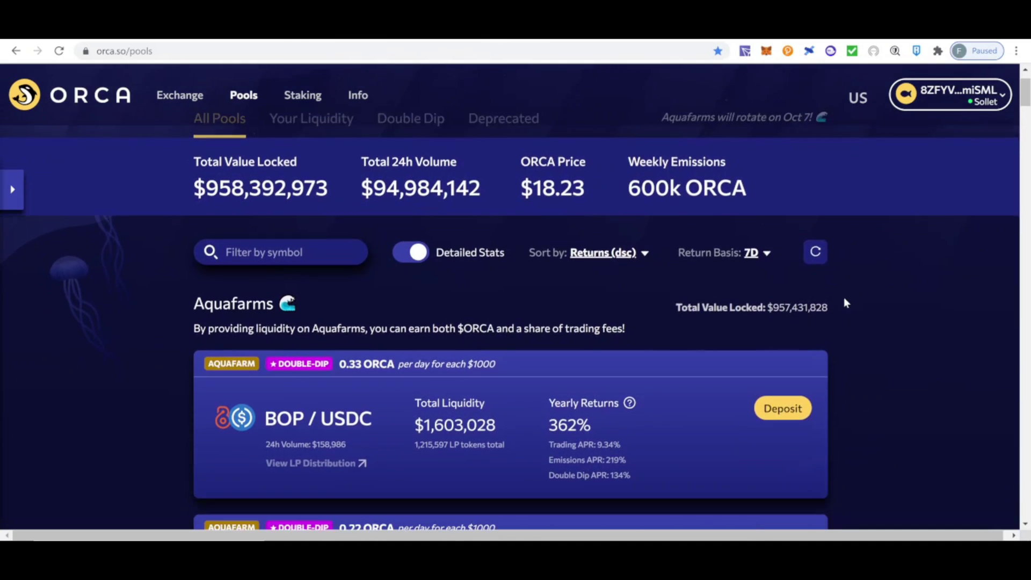
scroll(845, 300, down, 1)
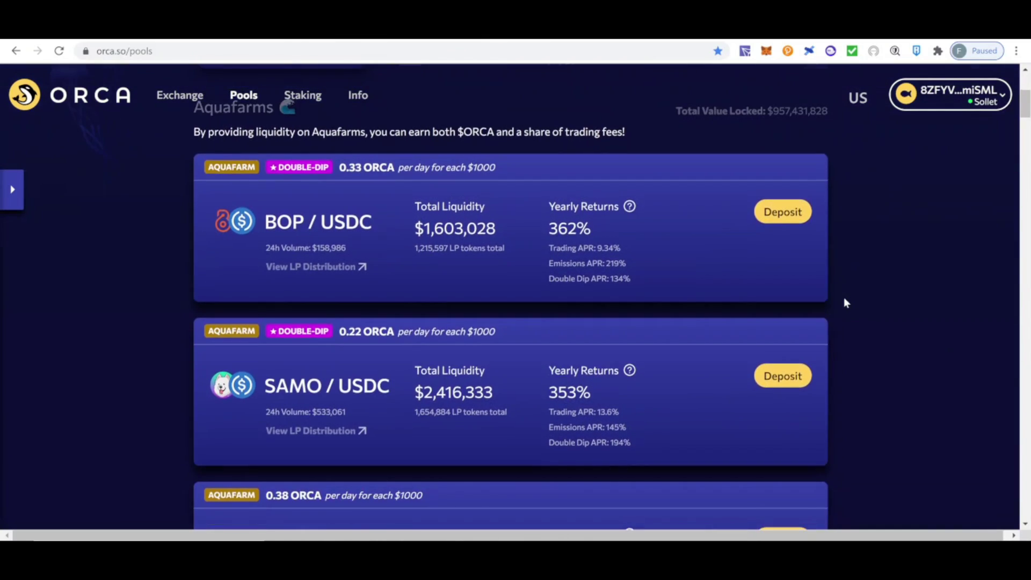
scroll(844, 299, down, 4)
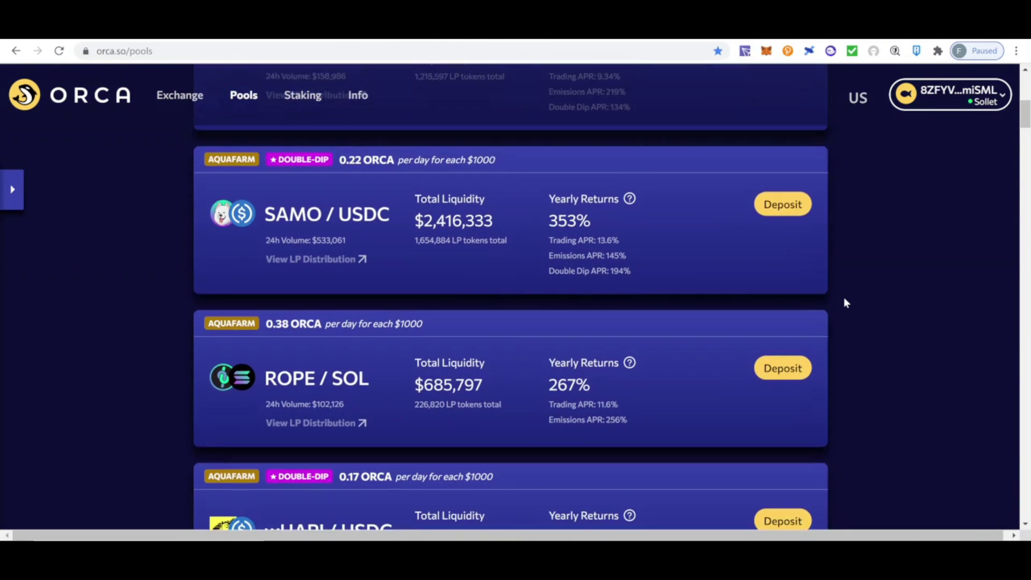
scroll(844, 299, down, 7)
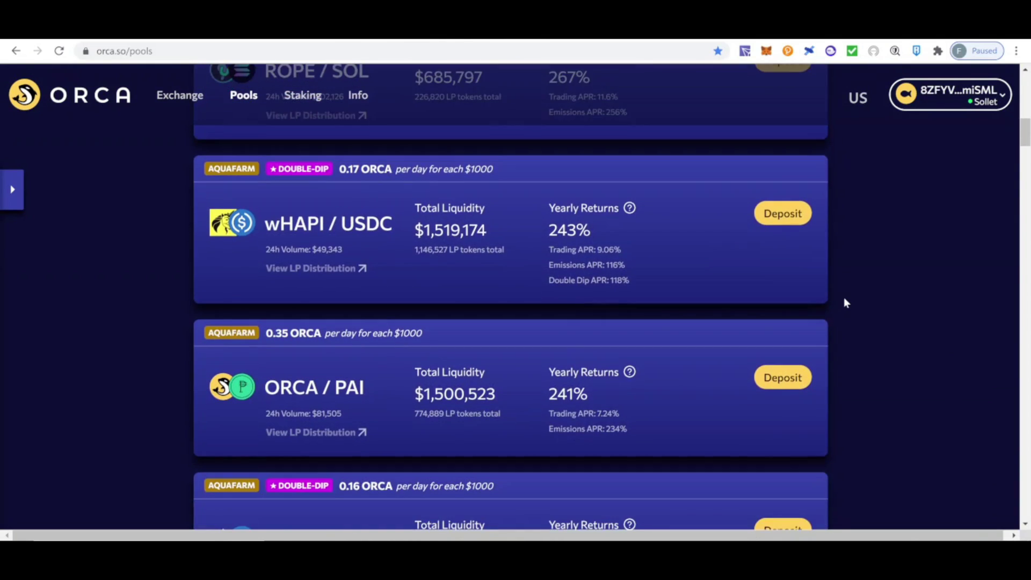
scroll(844, 299, down, 1)
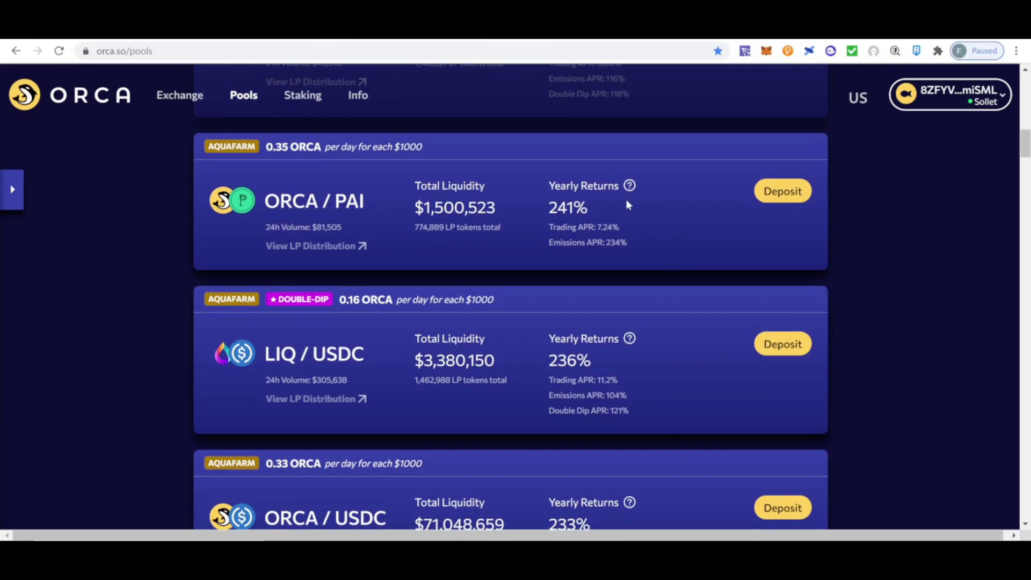
scroll(639, 229, down, 4)
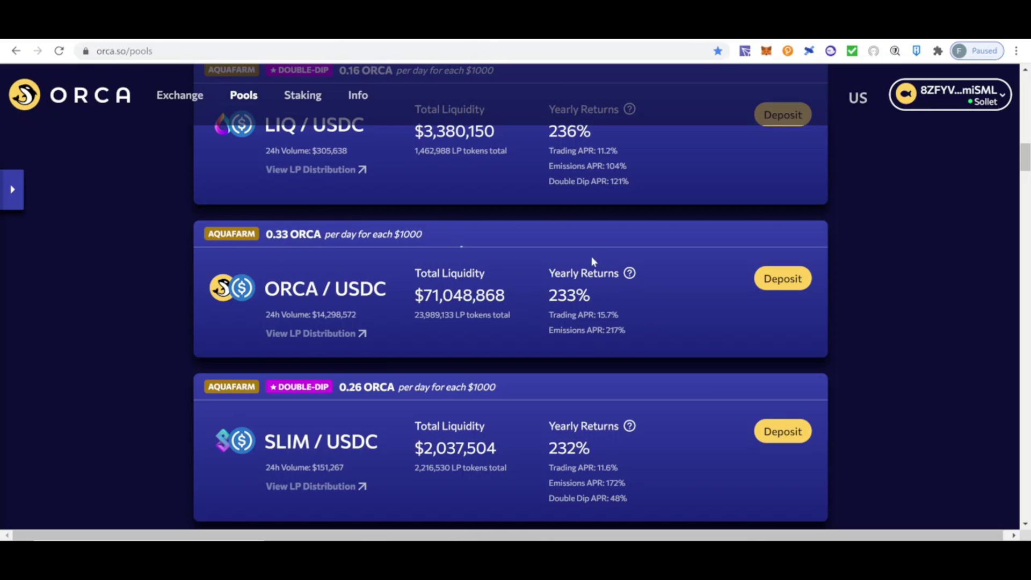
scroll(577, 343, down, 10)
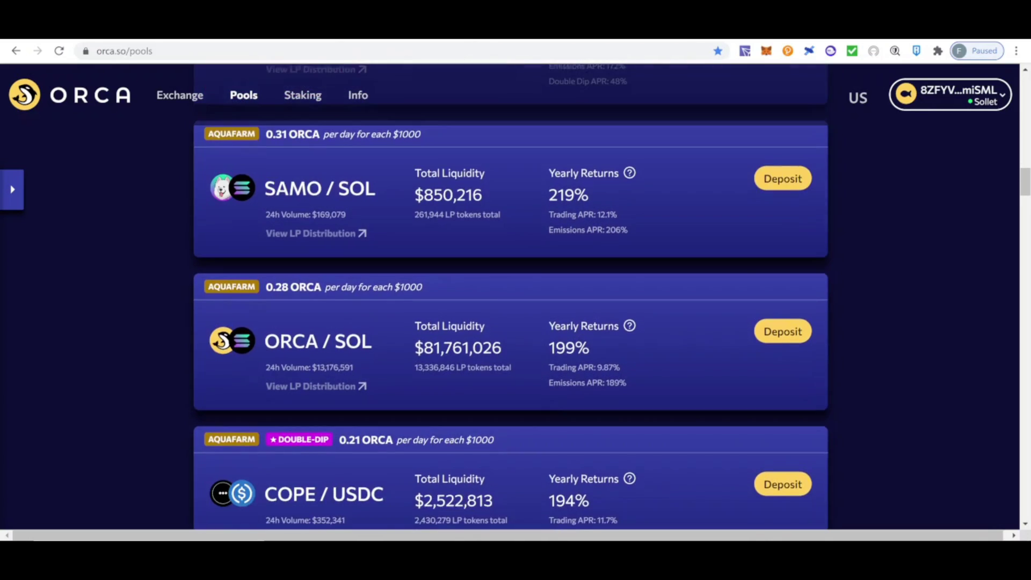
scroll(577, 346, down, 12)
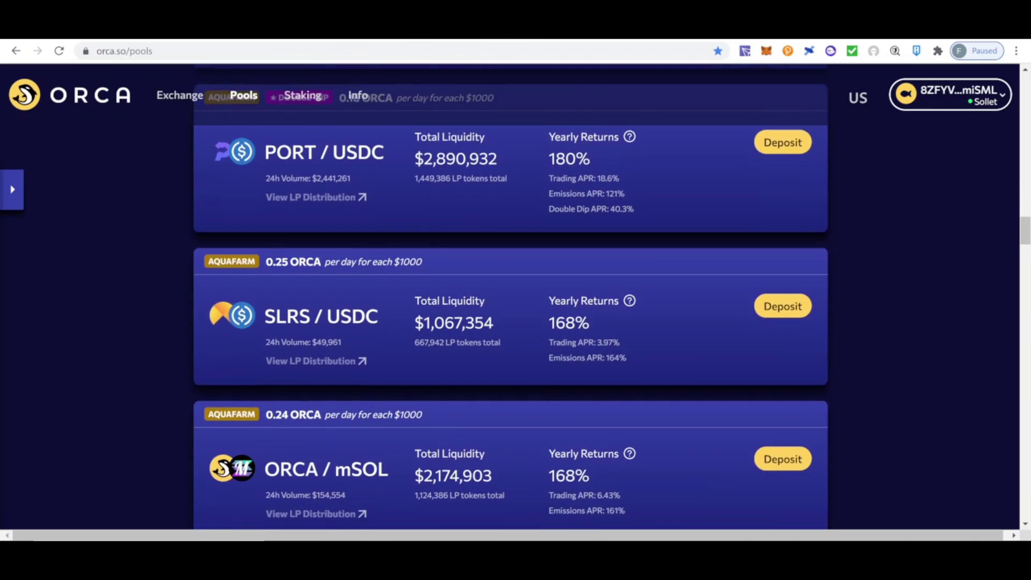
scroll(576, 346, down, 10)
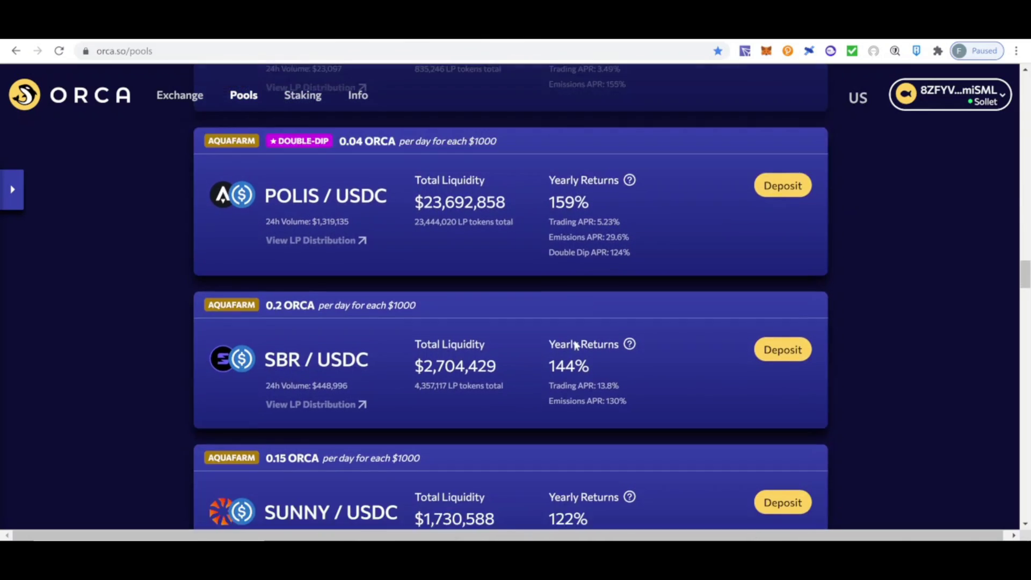
scroll(576, 345, down, 10)
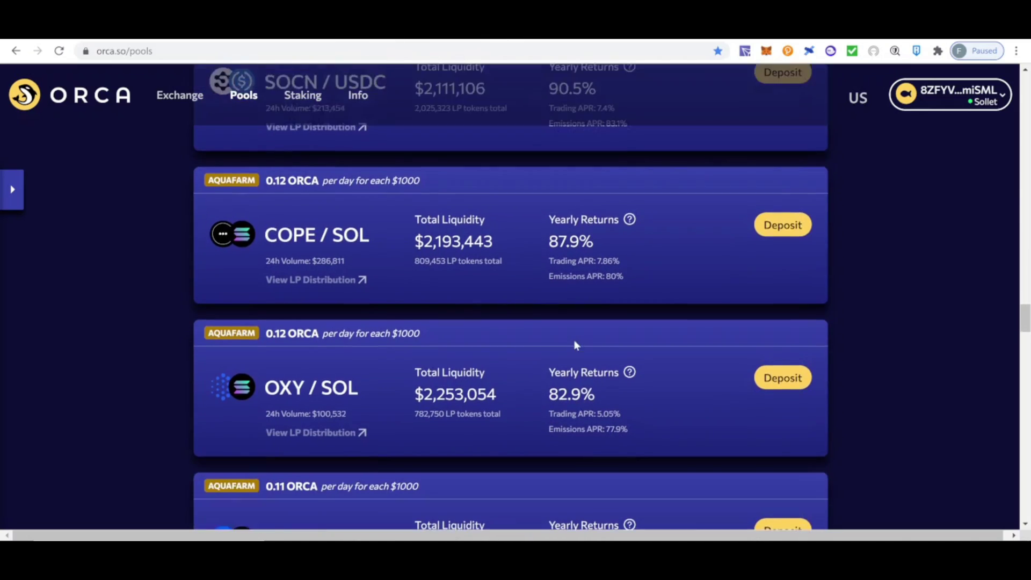
scroll(576, 345, down, 12)
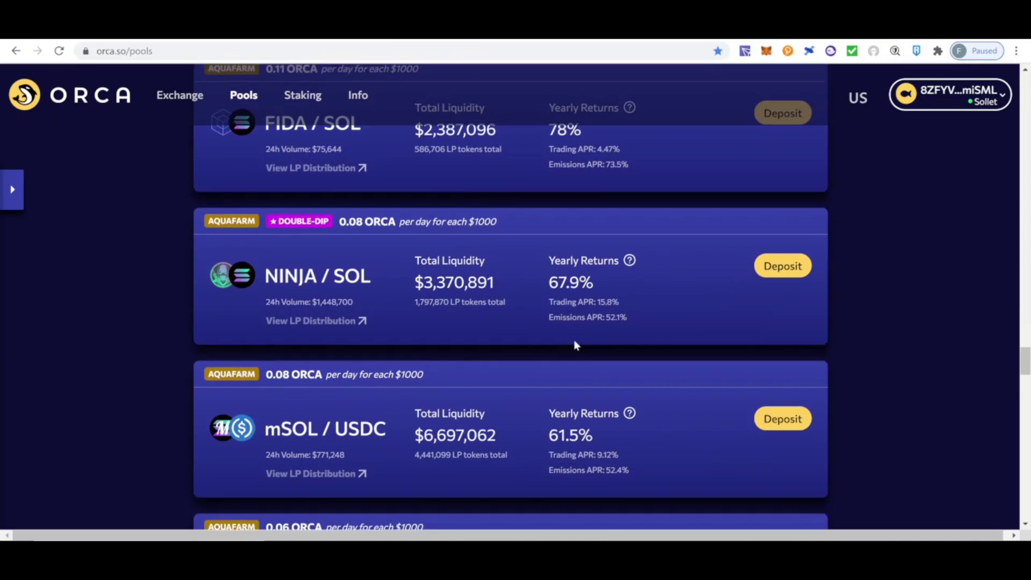
scroll(576, 345, down, 9)
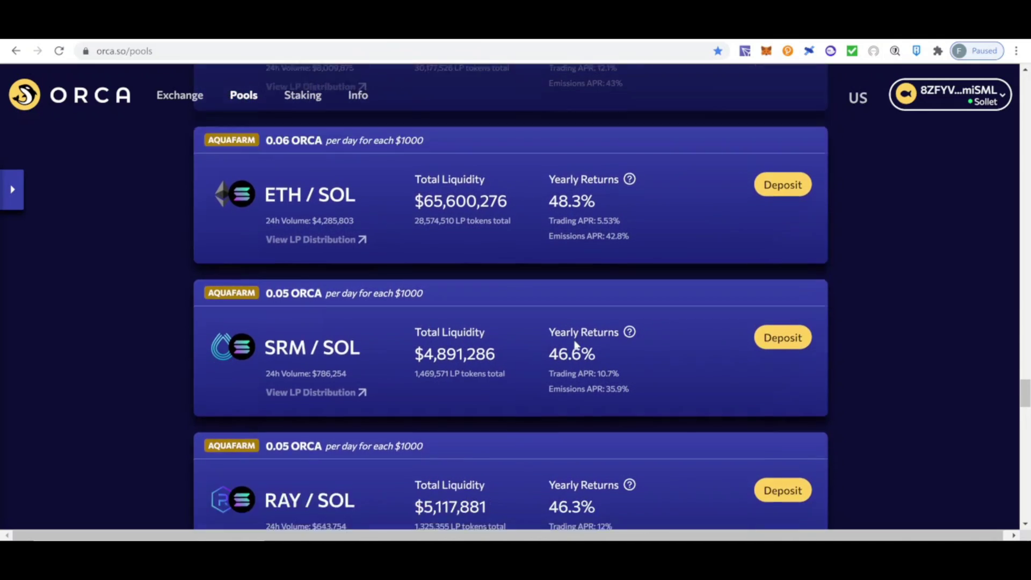
scroll(576, 345, down, 9)
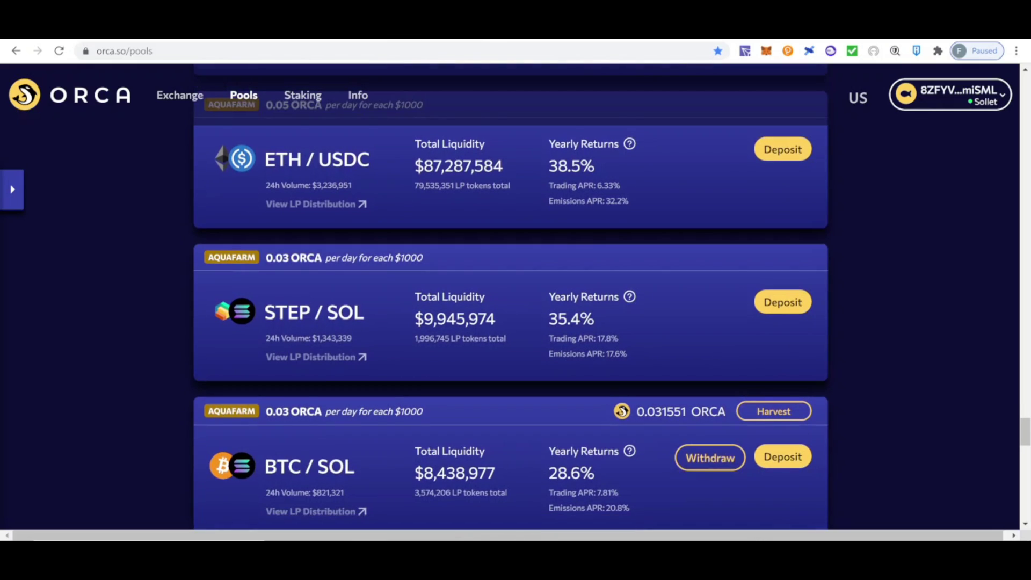
scroll(576, 345, down, 1)
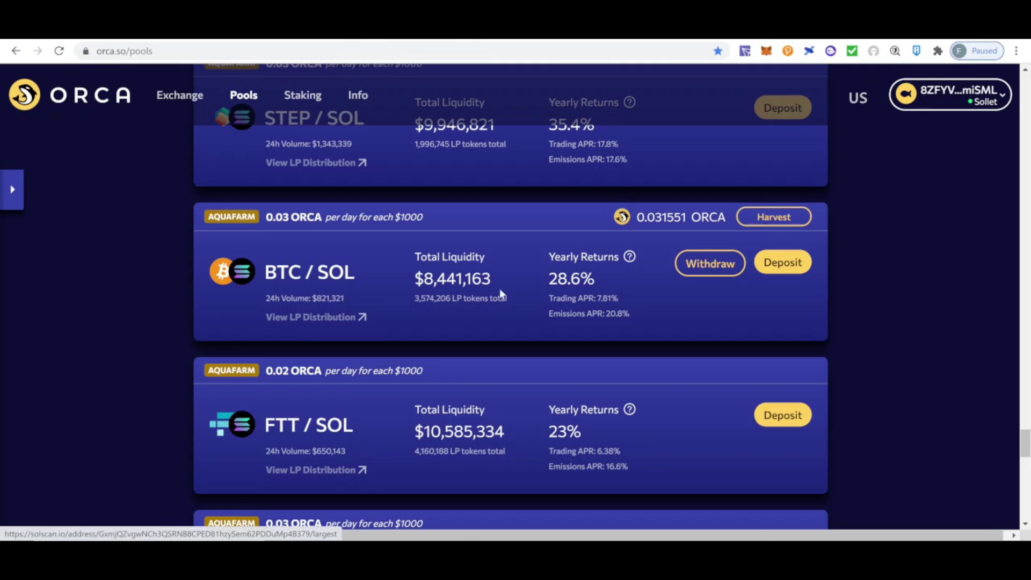
Step: Harvest and approve in Sollet the ORCA rewards from BTC/SOL, then from SOL/USDC
click(764, 218)
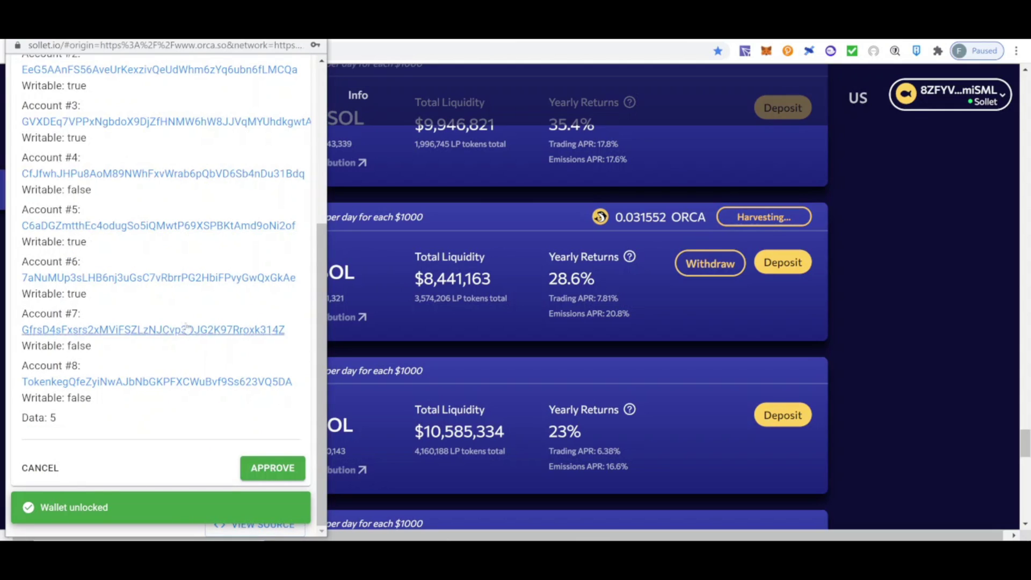
click(274, 470)
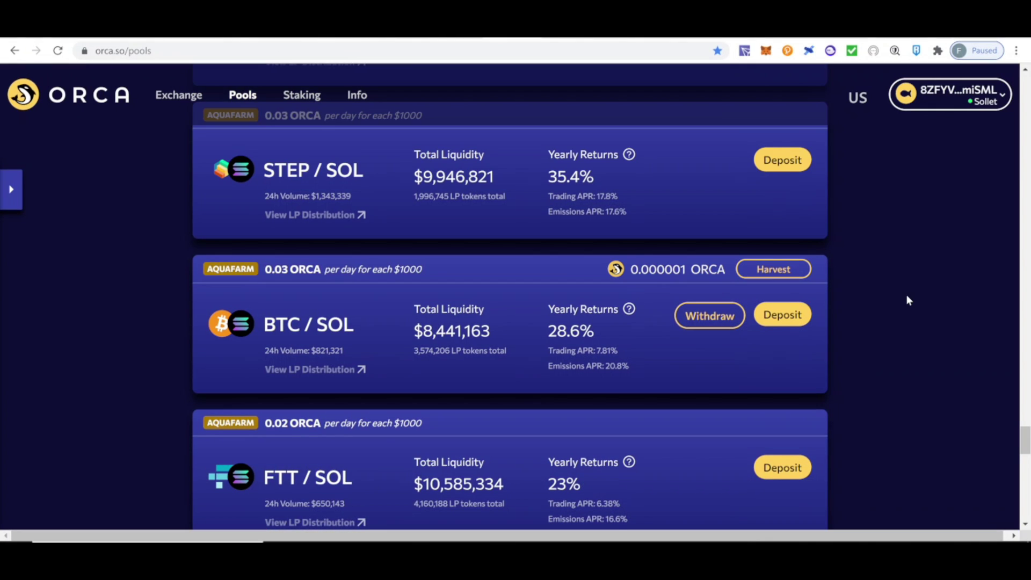
scroll(908, 298, up, 5)
scroll(906, 300, up, 3)
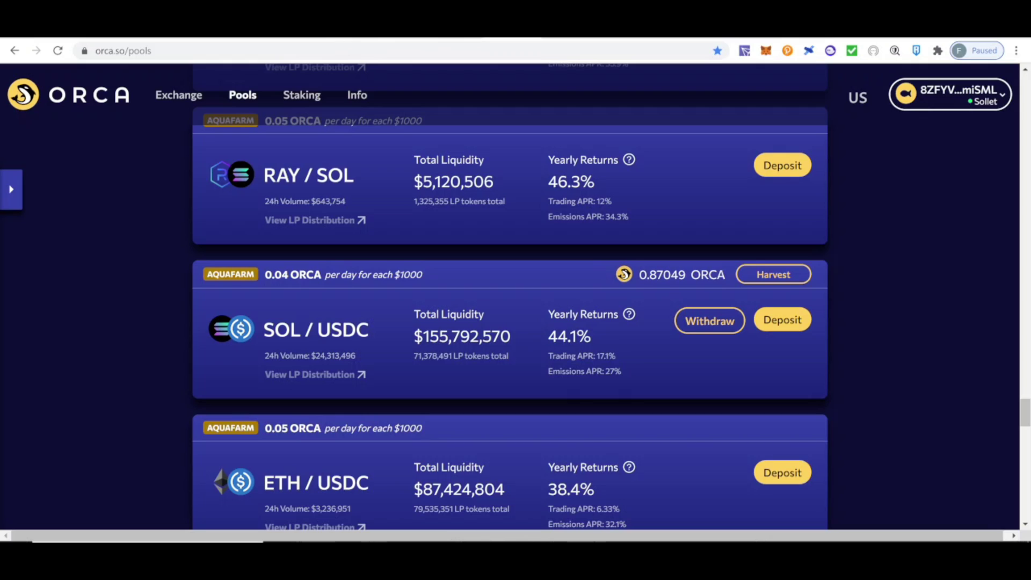
click(746, 279)
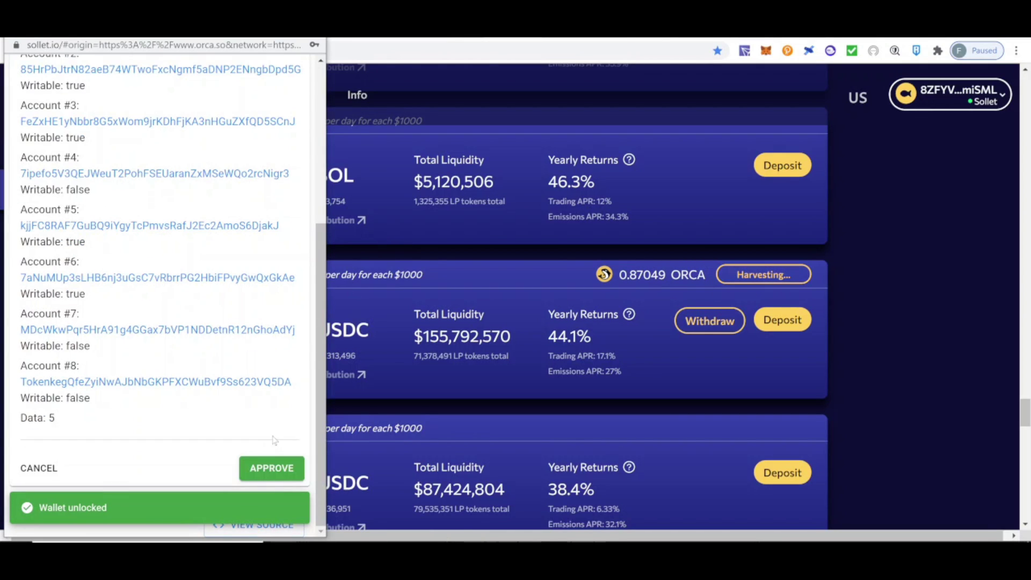
click(274, 469)
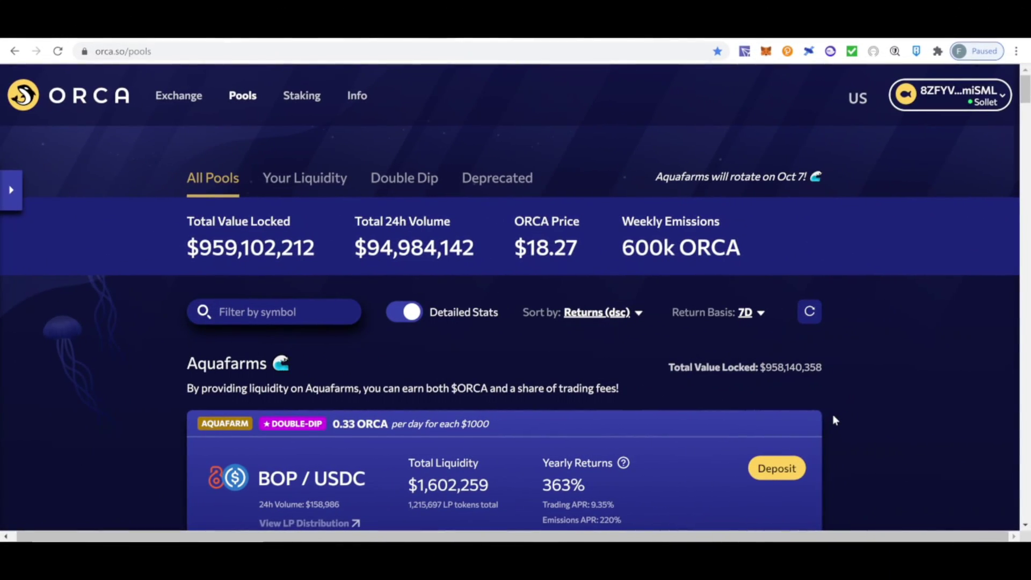
Step: Scroll down the Aquafarm list and open the ORCA/SOL pool's Deposit Liquidity form
scroll(833, 419, down, 10)
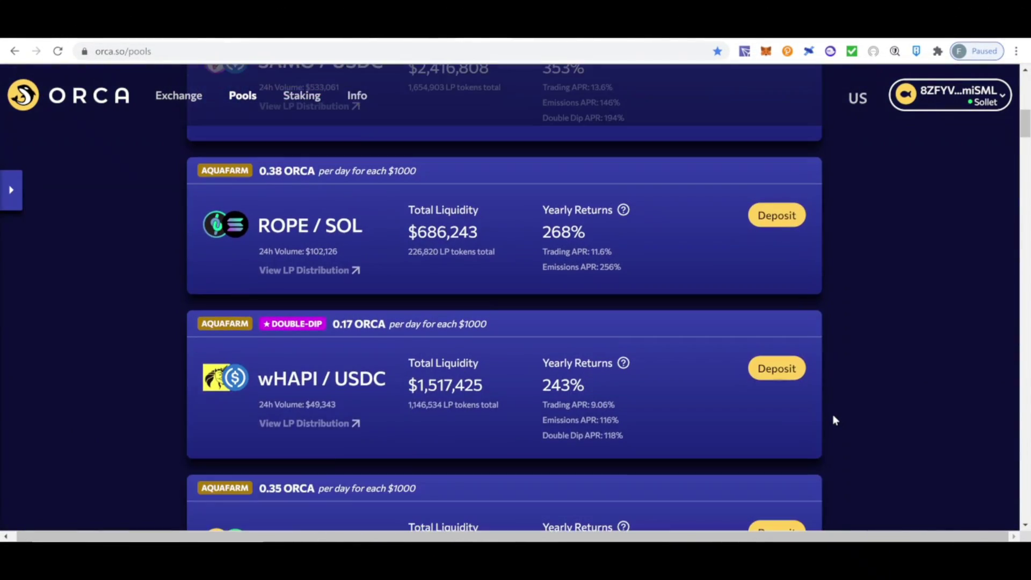
scroll(834, 418, down, 11)
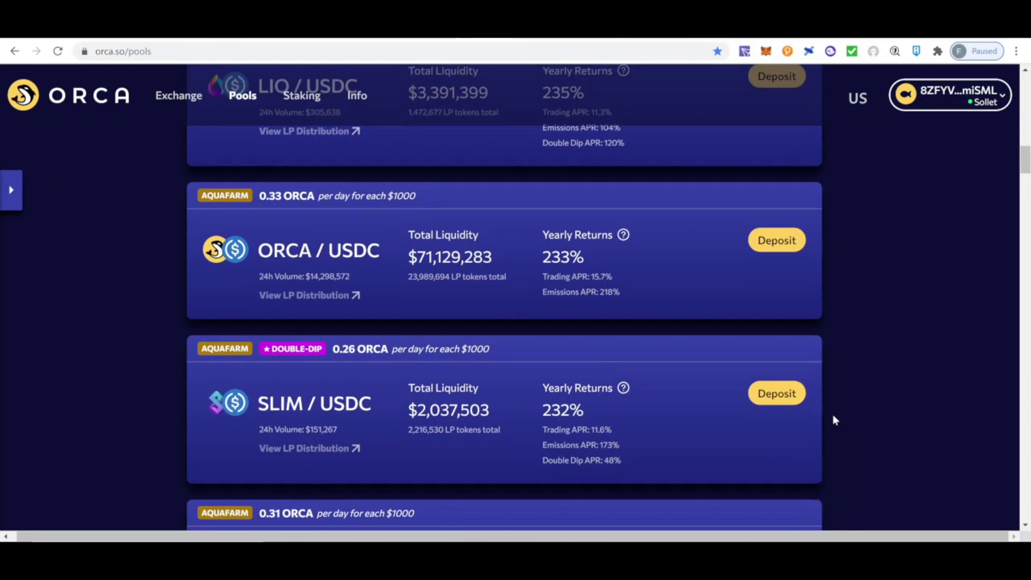
scroll(832, 419, down, 1)
scroll(594, 177, down, 3)
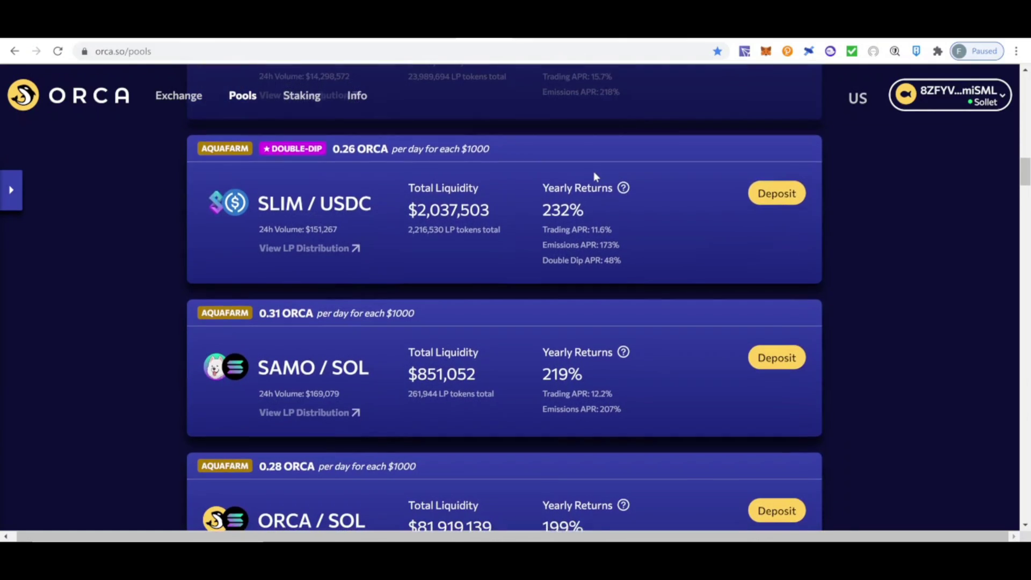
scroll(593, 178, down, 2)
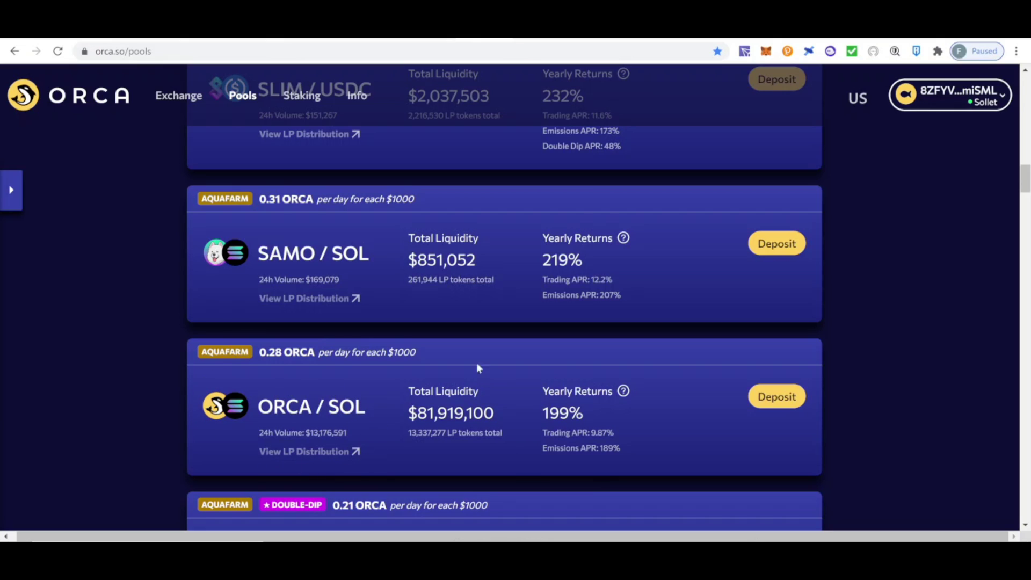
click(778, 401)
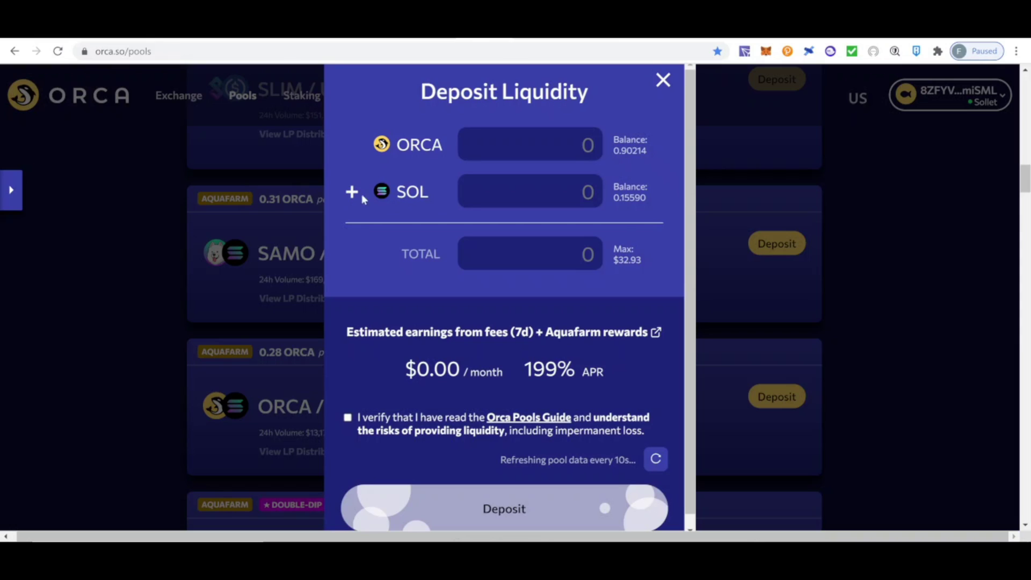
Step: Deposit the maximum 0.90214 ORCA with 0.093273 SOL into ORCA/SOL and approve it in Sollet
click(634, 153)
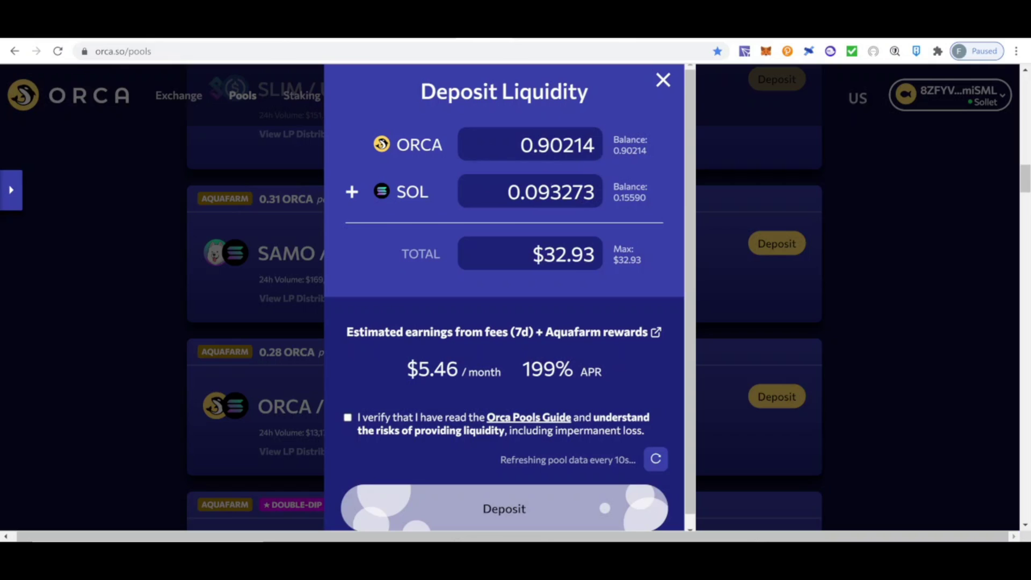
click(348, 419)
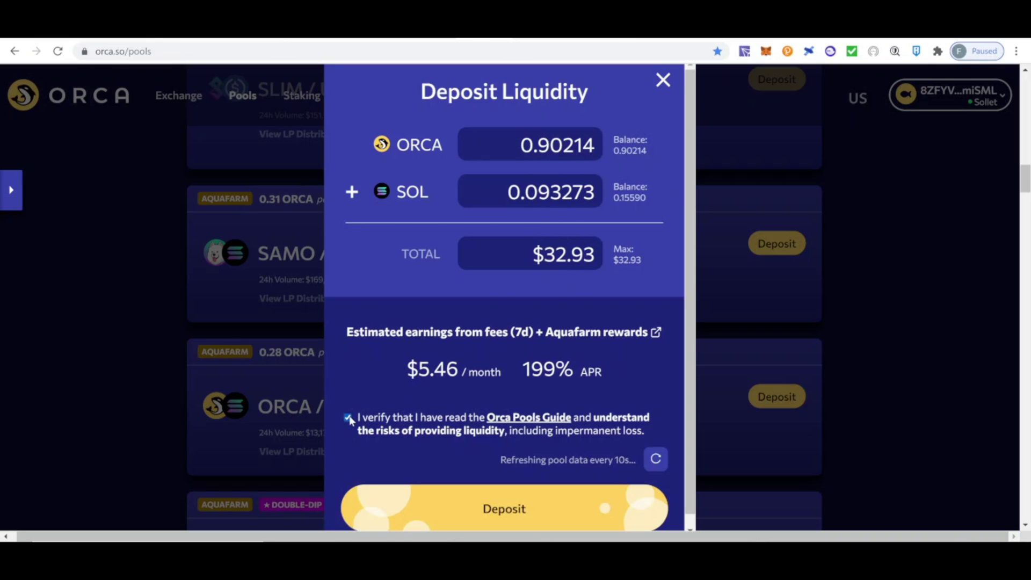
scroll(442, 415, down, 1)
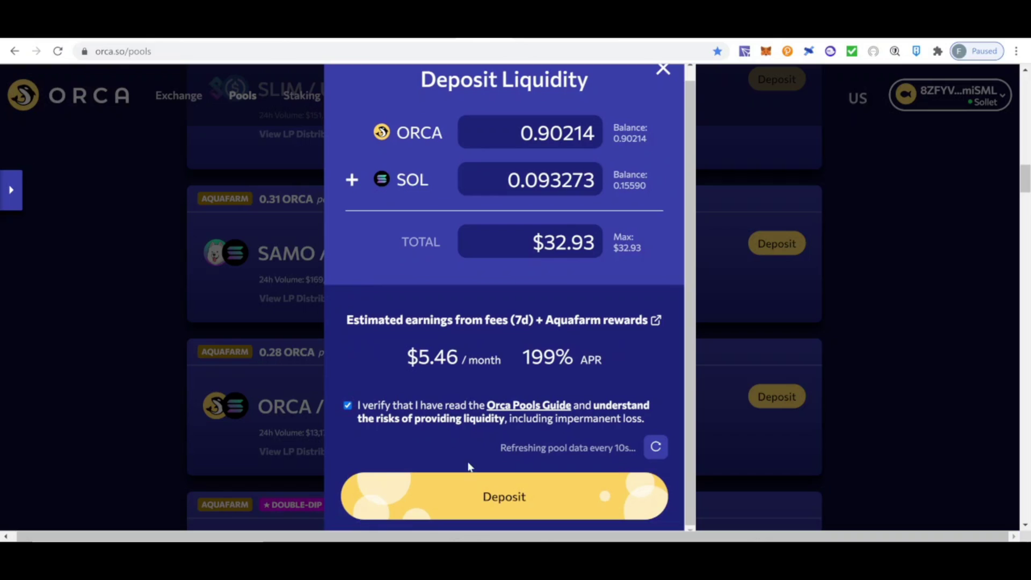
click(483, 502)
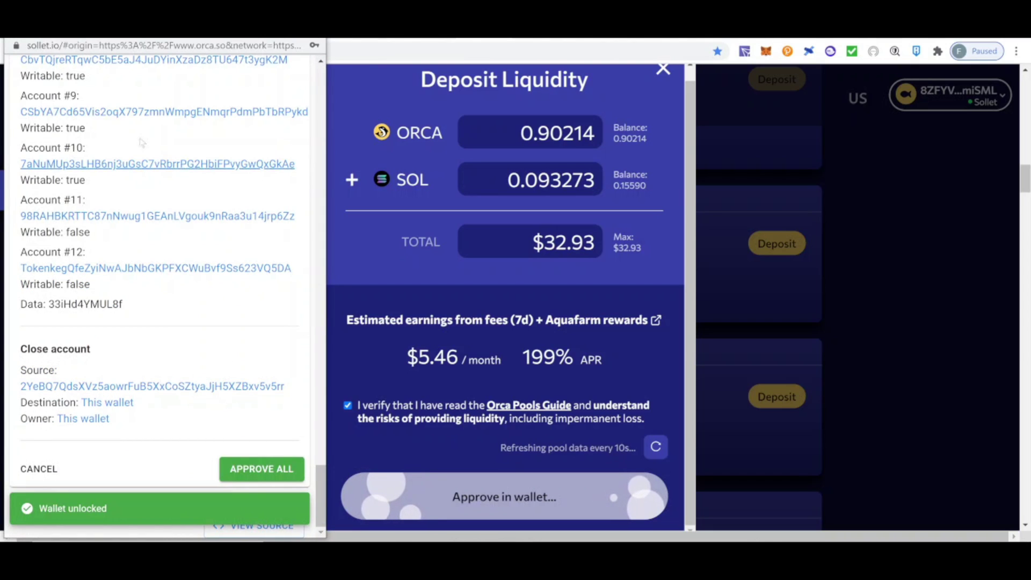
click(237, 462)
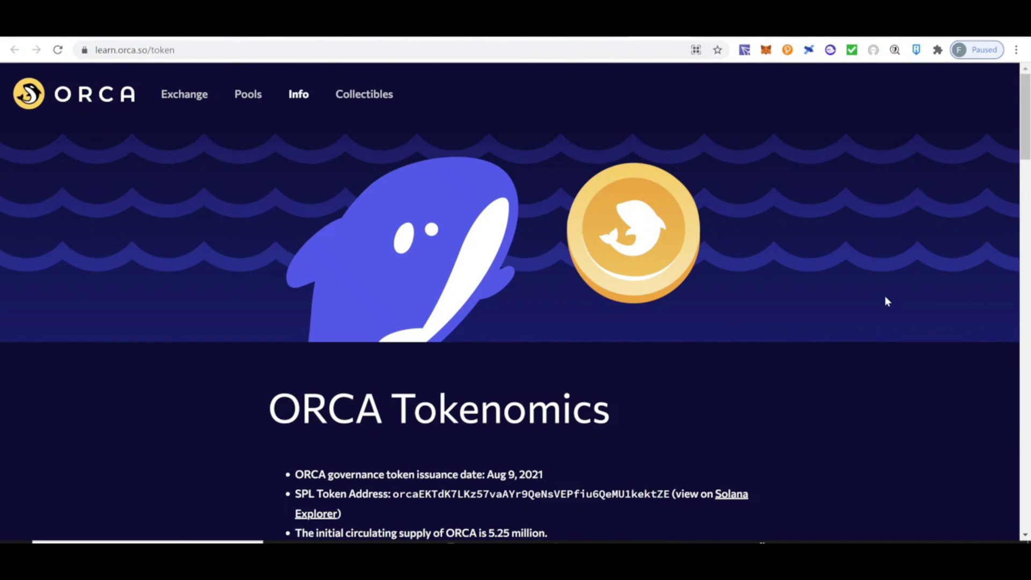
Step: Scroll to Fee Structure and highlight the 0.25% LP share, 0.04% Treasury share and the Treasury description
scroll(885, 297, down, 2)
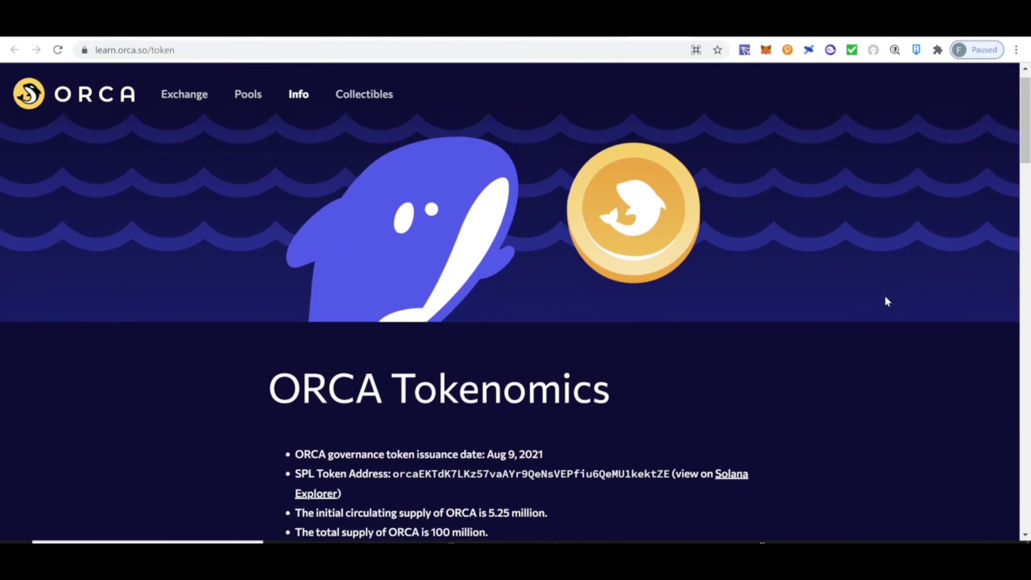
scroll(887, 301, down, 3)
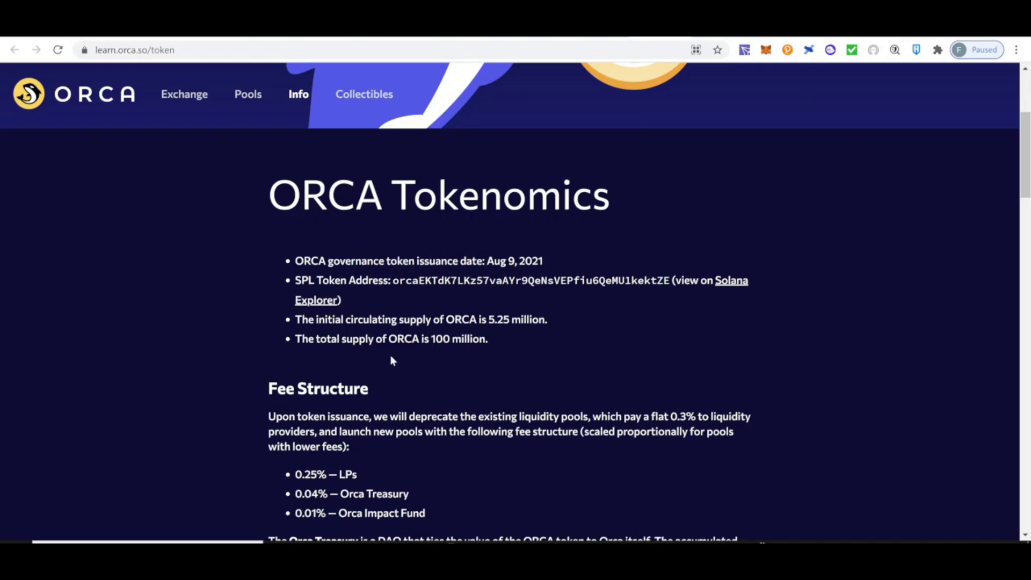
scroll(484, 359, down, 3)
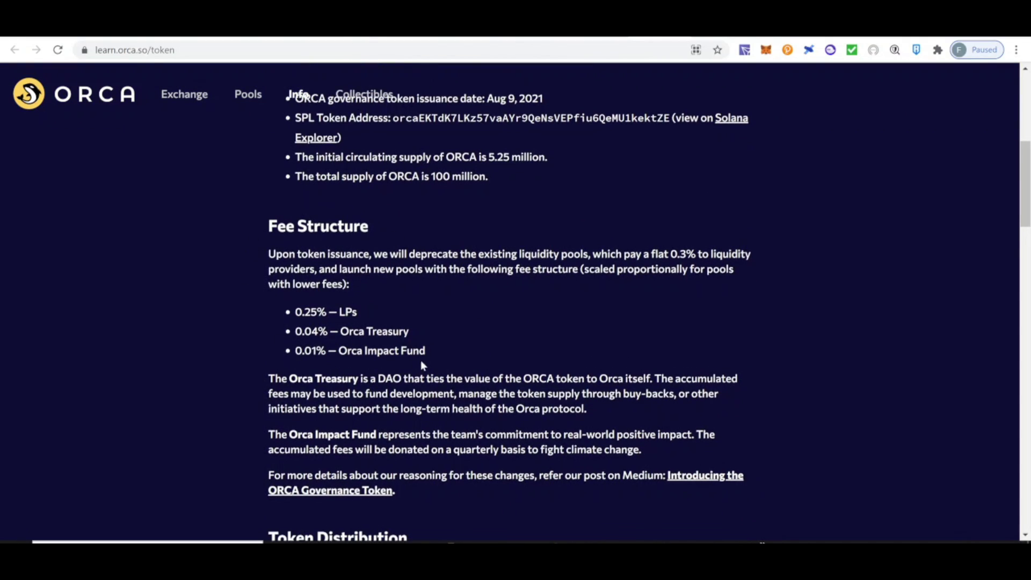
drag(357, 312, 289, 318)
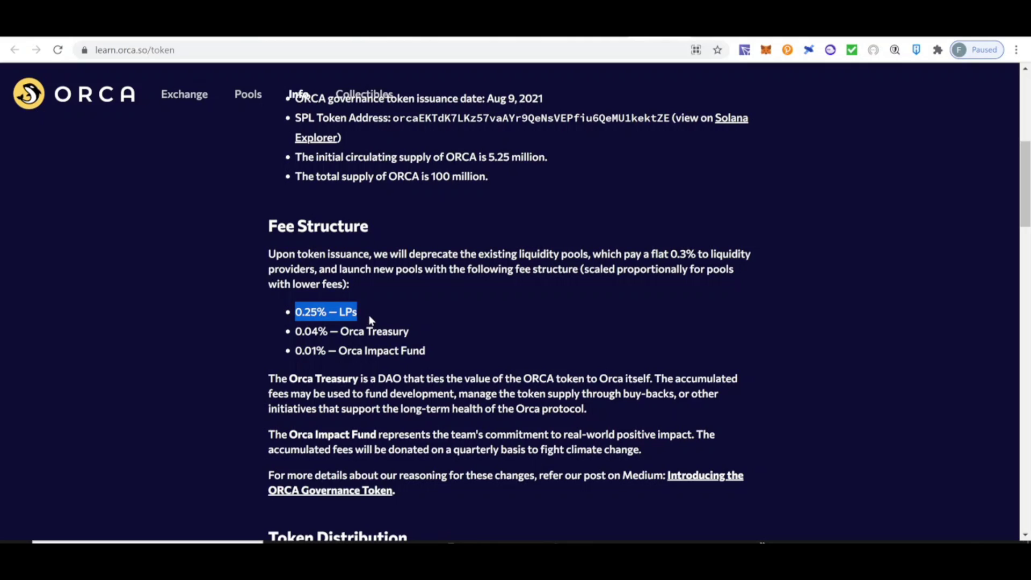
drag(414, 331, 294, 331)
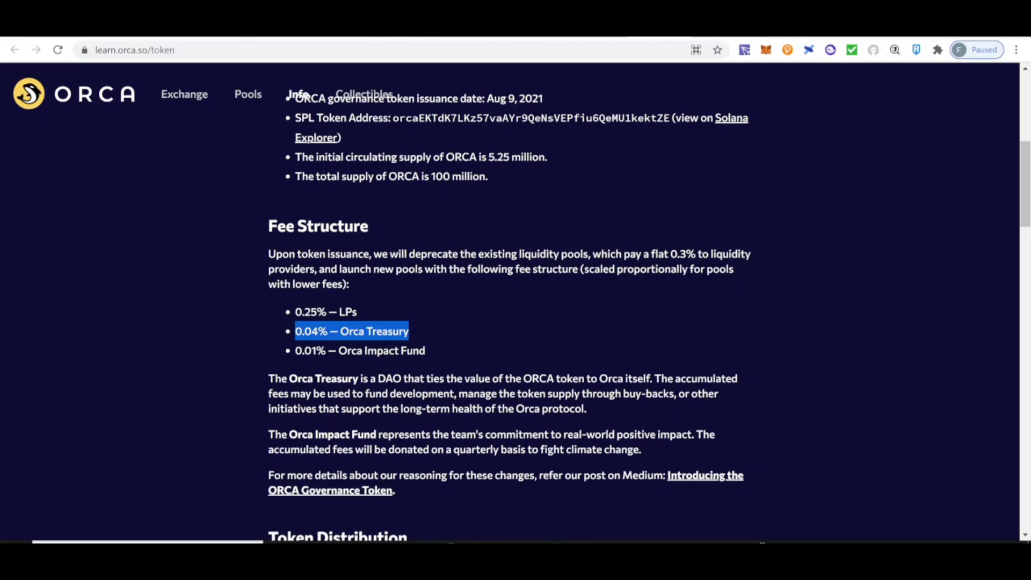
drag(377, 379, 654, 380)
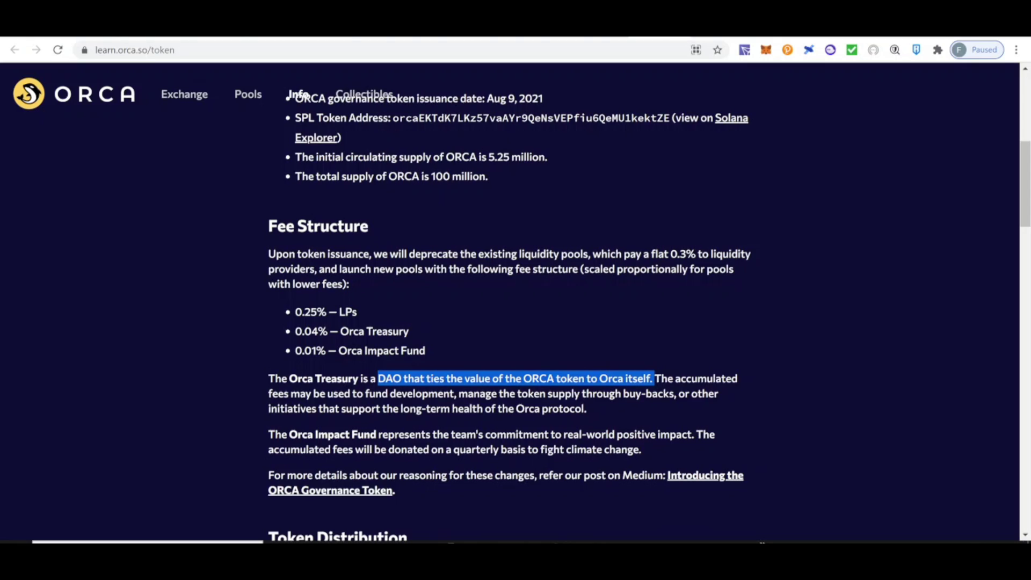
Step: Highlight what Treasury fees may fund, the Orca Impact Fund paragraph and its 0.01% share
scroll(654, 379, down, 1)
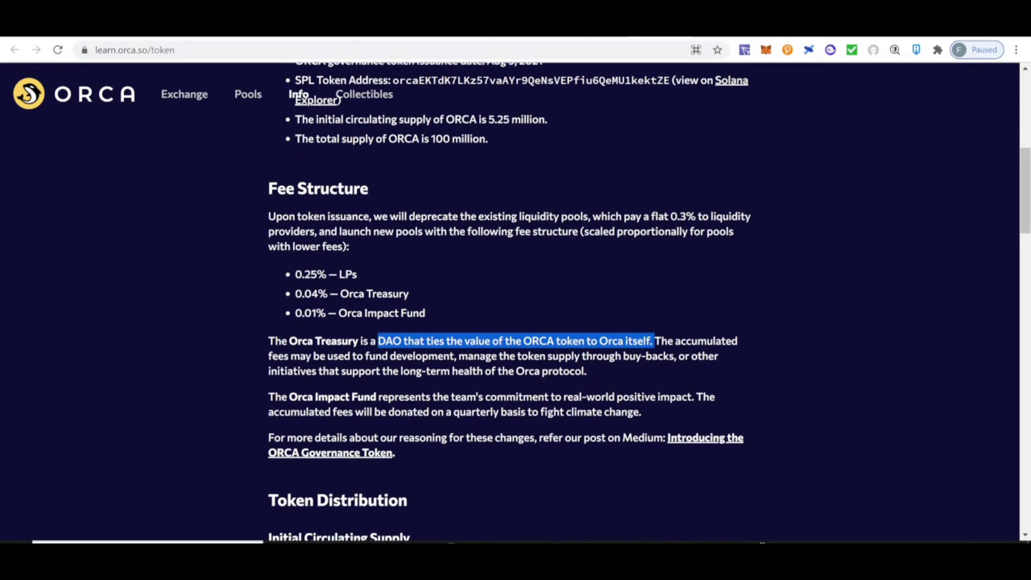
drag(327, 356, 678, 356)
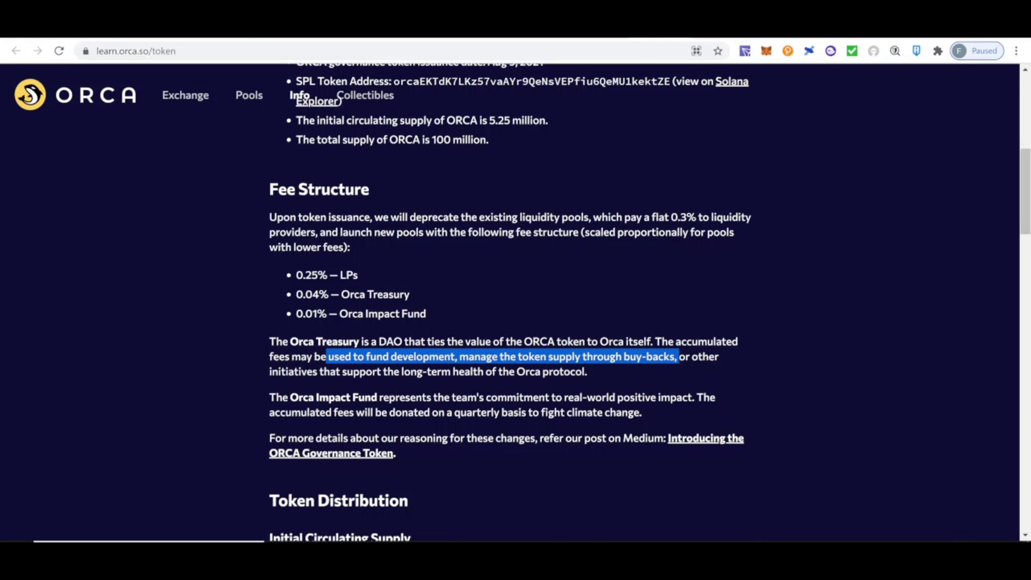
drag(269, 398, 653, 418)
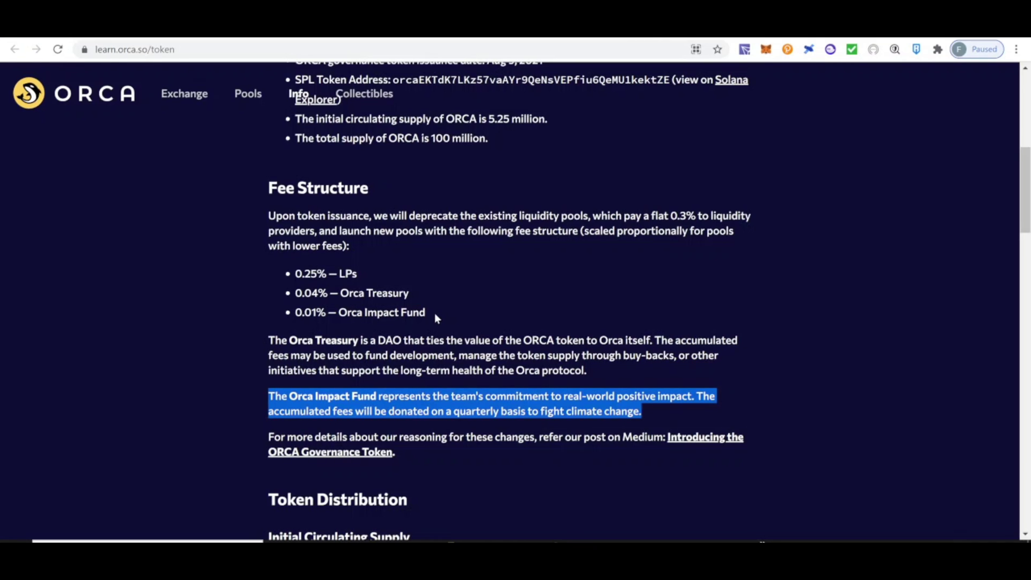
drag(433, 314, 293, 317)
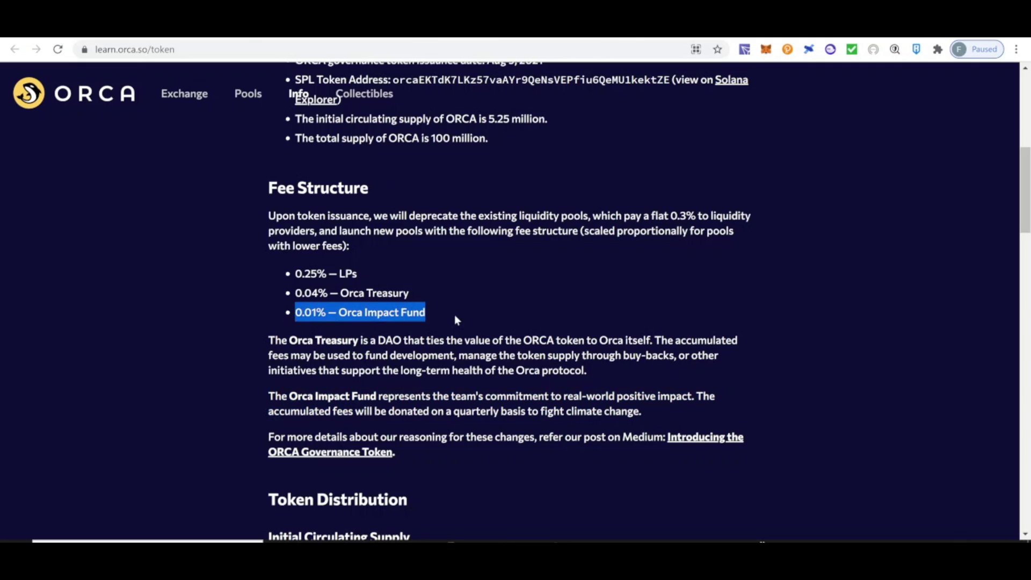
Step: Scroll down to Team and Advisors and highlight the 20% to team allocation
scroll(456, 320, down, 5)
scroll(456, 319, down, 1)
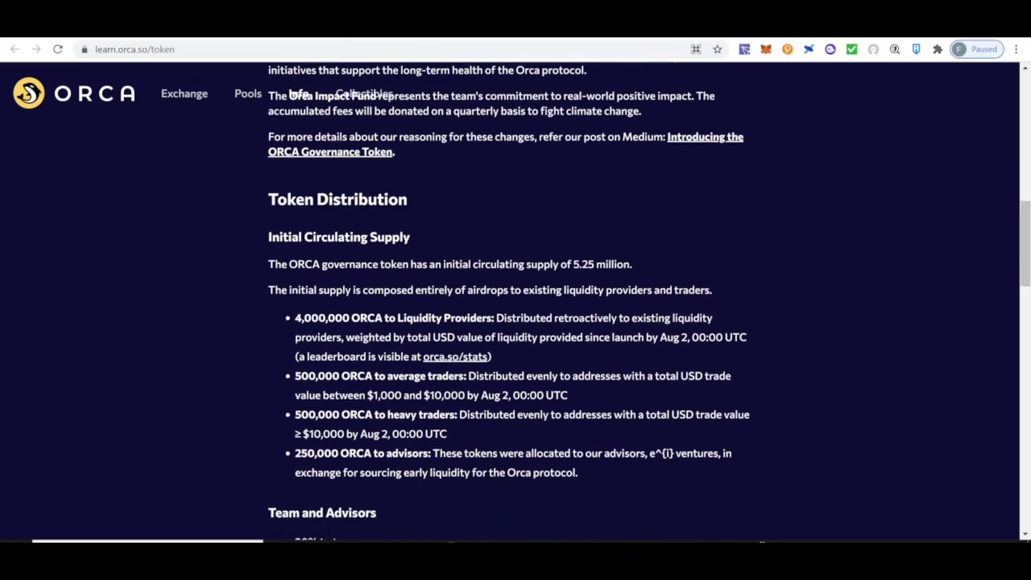
scroll(456, 318, down, 1)
scroll(363, 301, down, 6)
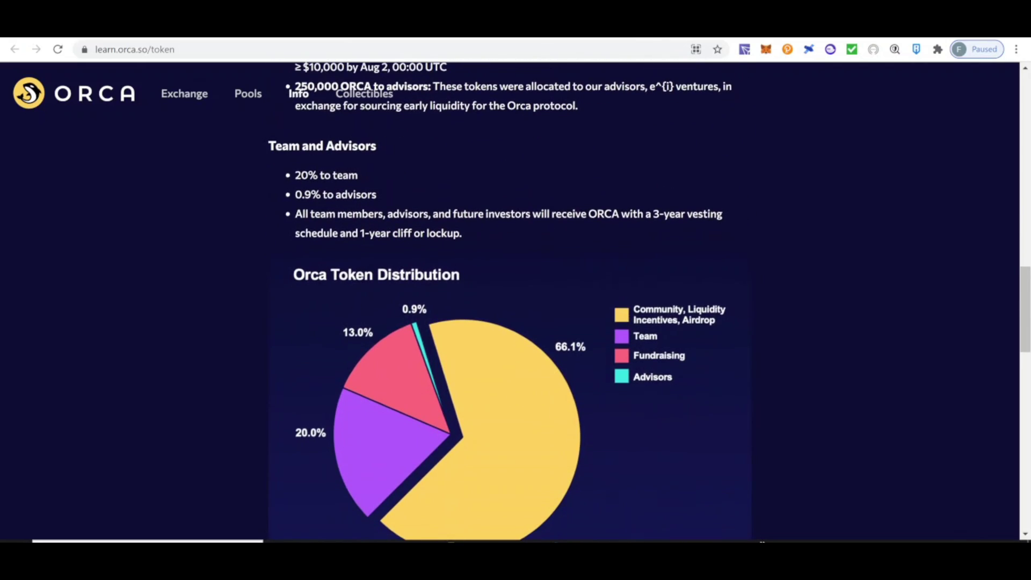
drag(359, 176, 295, 176)
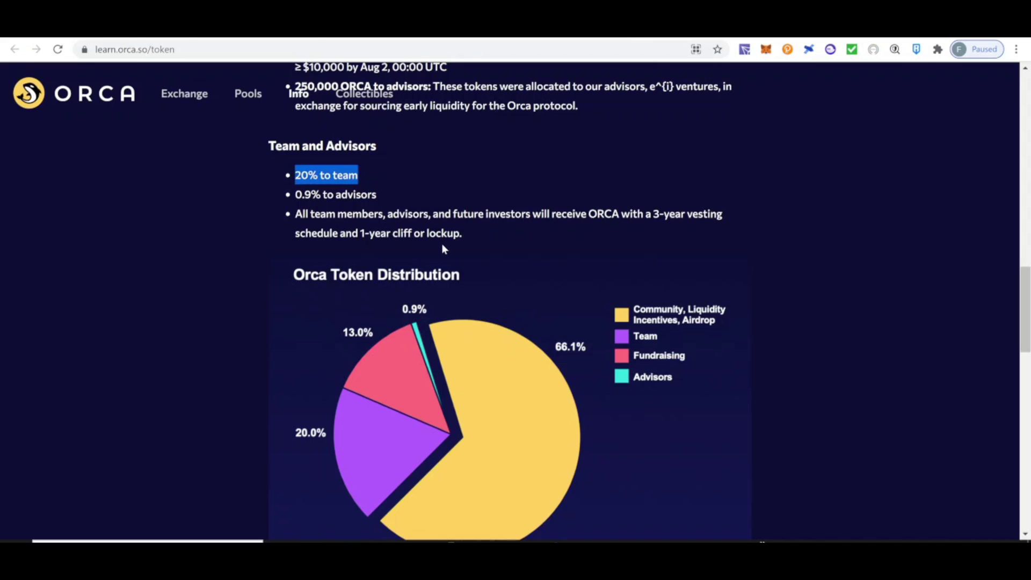
Step: Highlight the 3-year vesting and cliff terms, then view the Orca Token Distribution pie chart
scroll(442, 246, down, 1)
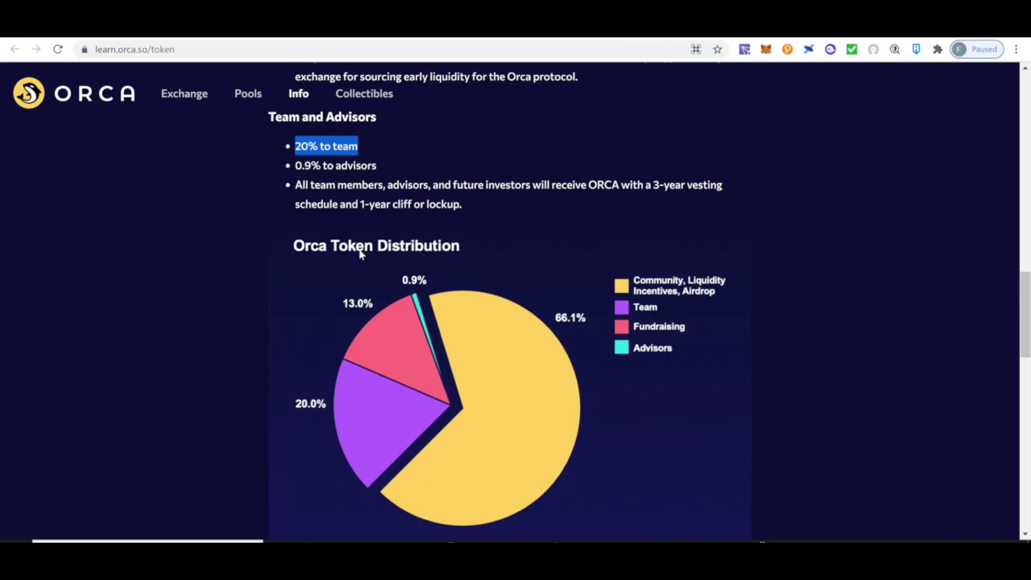
scroll(360, 252, down, 1)
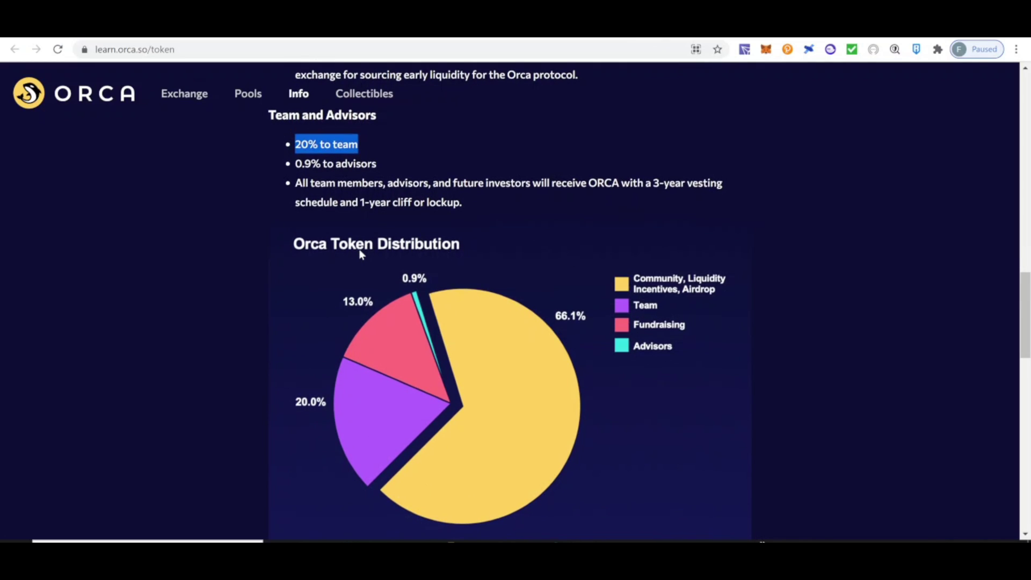
scroll(360, 252, down, 1)
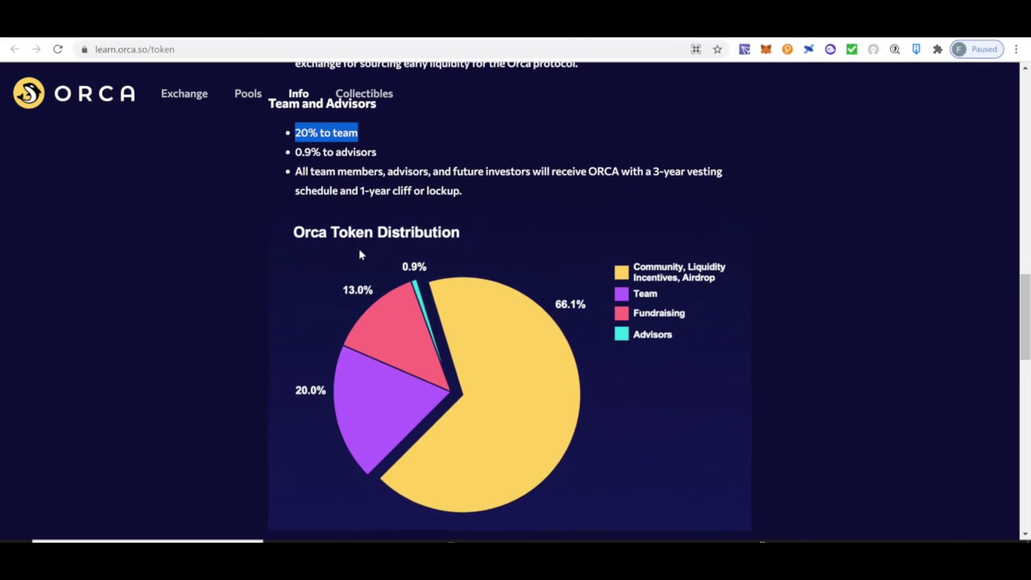
click(477, 182)
drag(478, 184, 652, 163)
scroll(802, 237, down, 2)
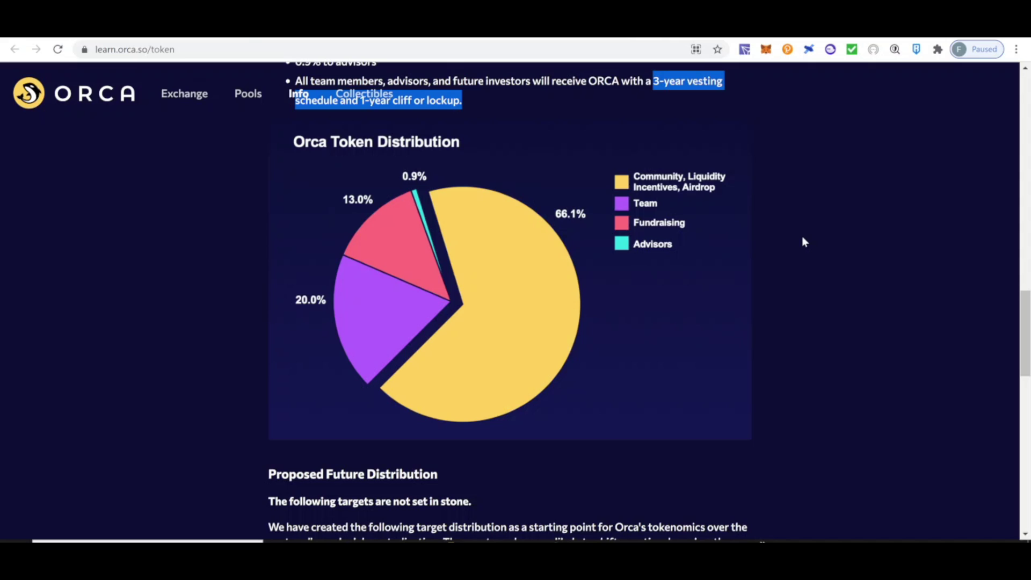
Step: Scroll down and highlight the Community Fund paragraph allocating 14.25% of supply to community engagement
scroll(804, 242, down, 5)
scroll(804, 242, down, 2)
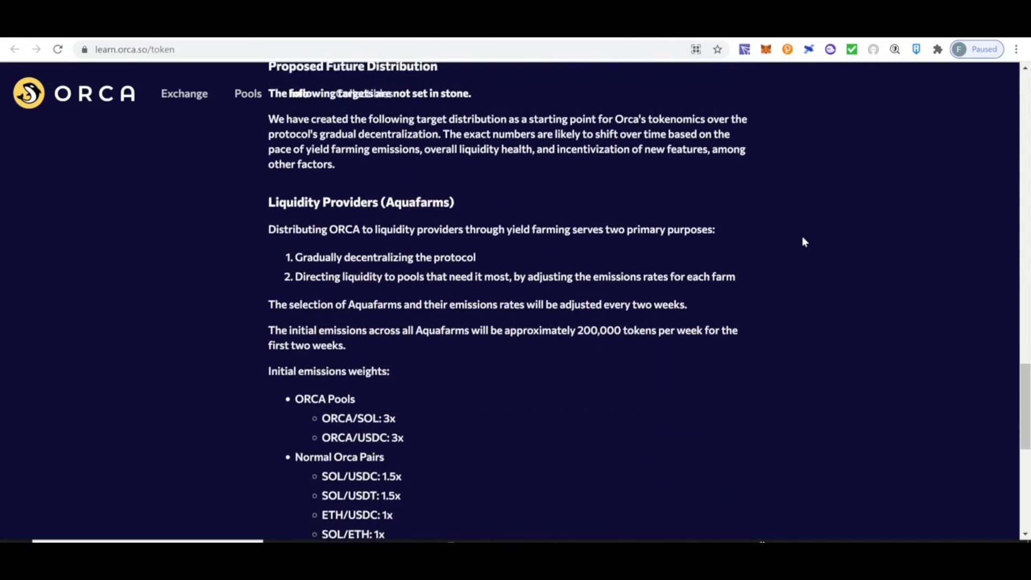
scroll(803, 242, down, 8)
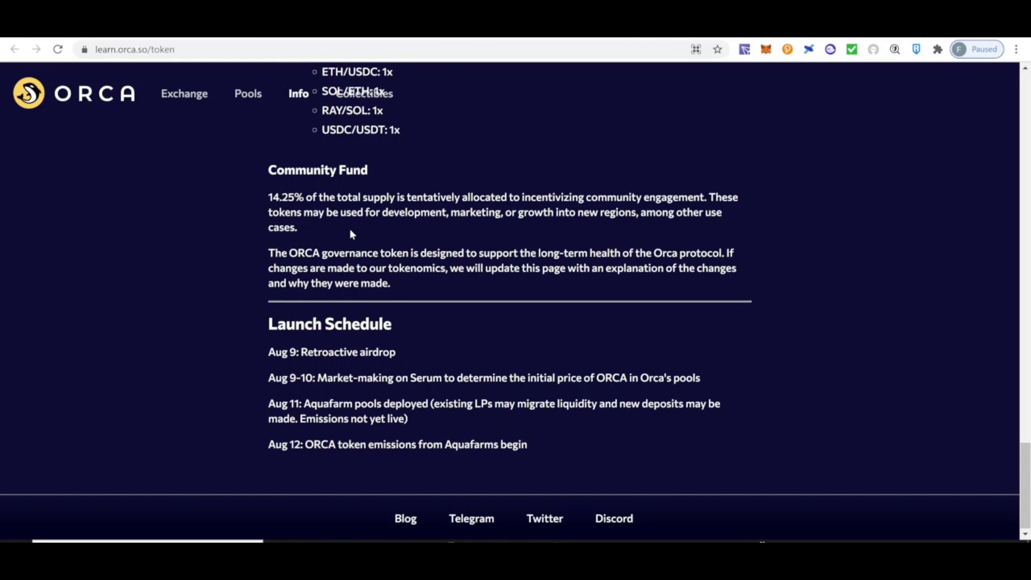
drag(350, 232, 267, 170)
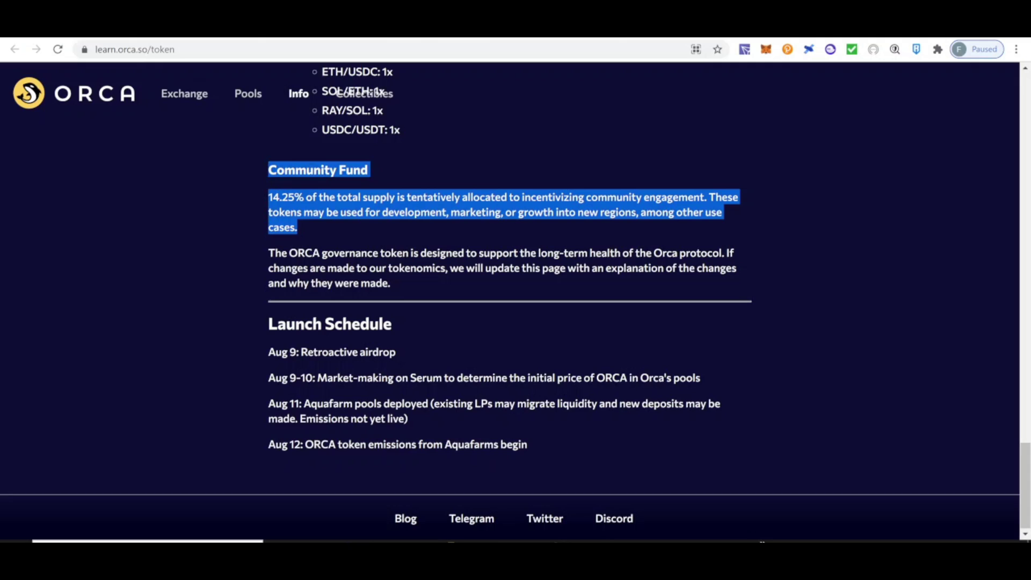